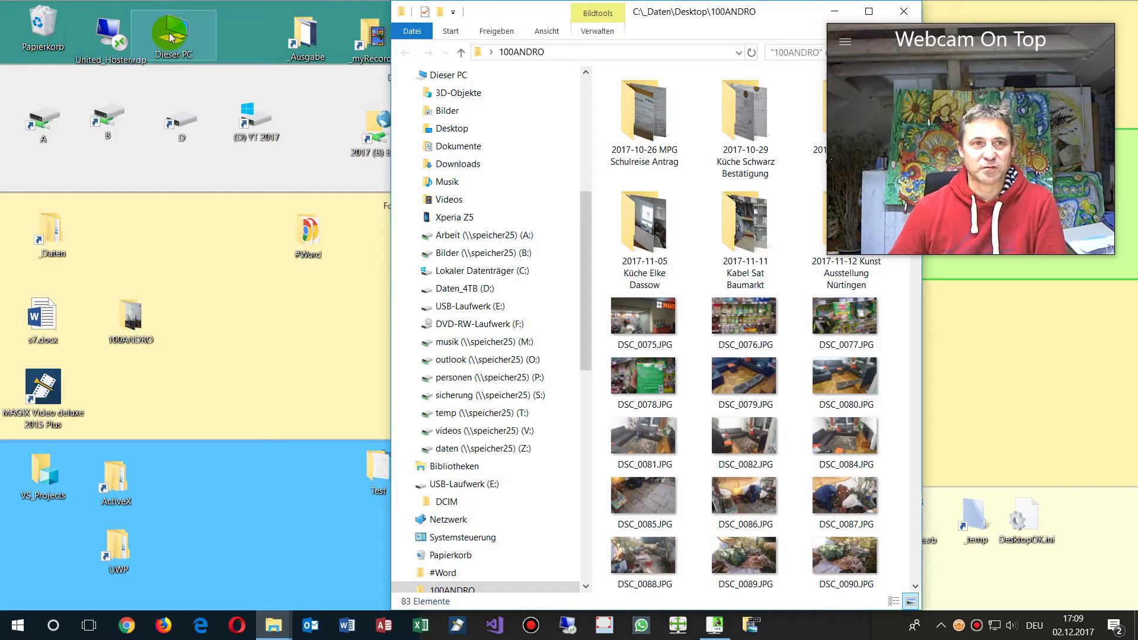
# Step: Open the DCIM folder in the Xperia Z5's internal storage from Dieser PC in a maximized window
pyautogui.doubleClick(174, 35)
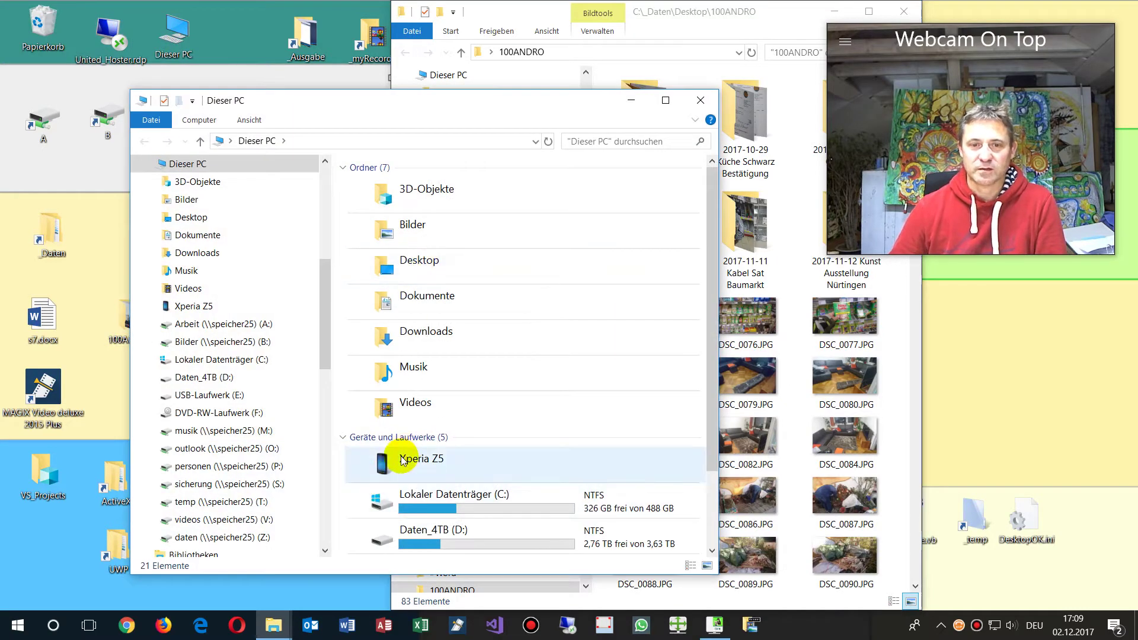
pyautogui.doubleClick(398, 464)
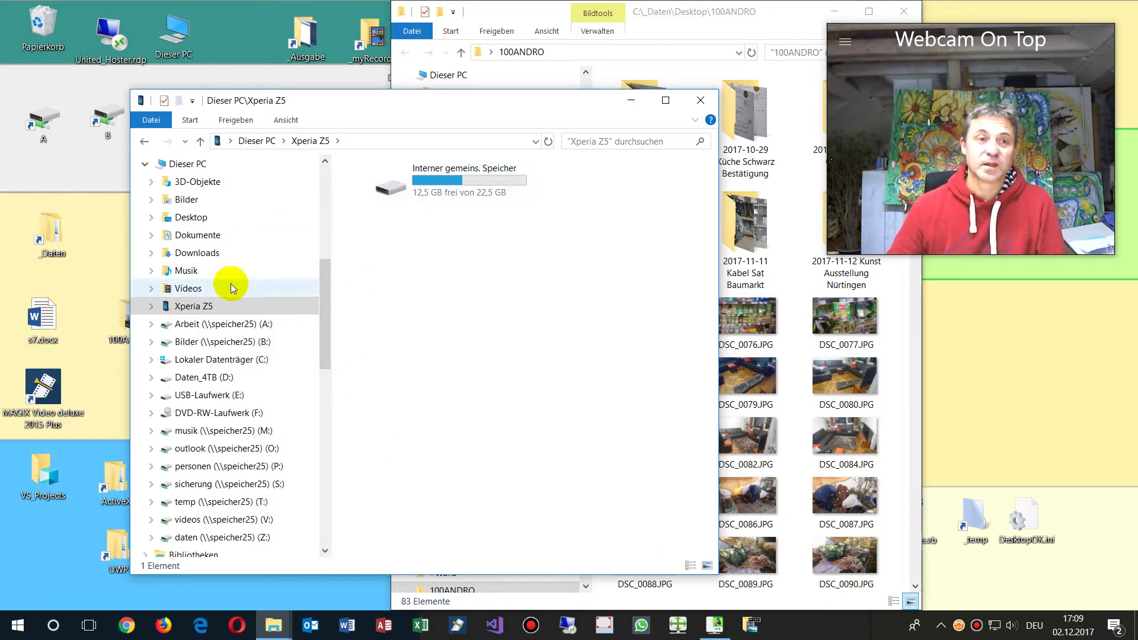
pyautogui.click(149, 306)
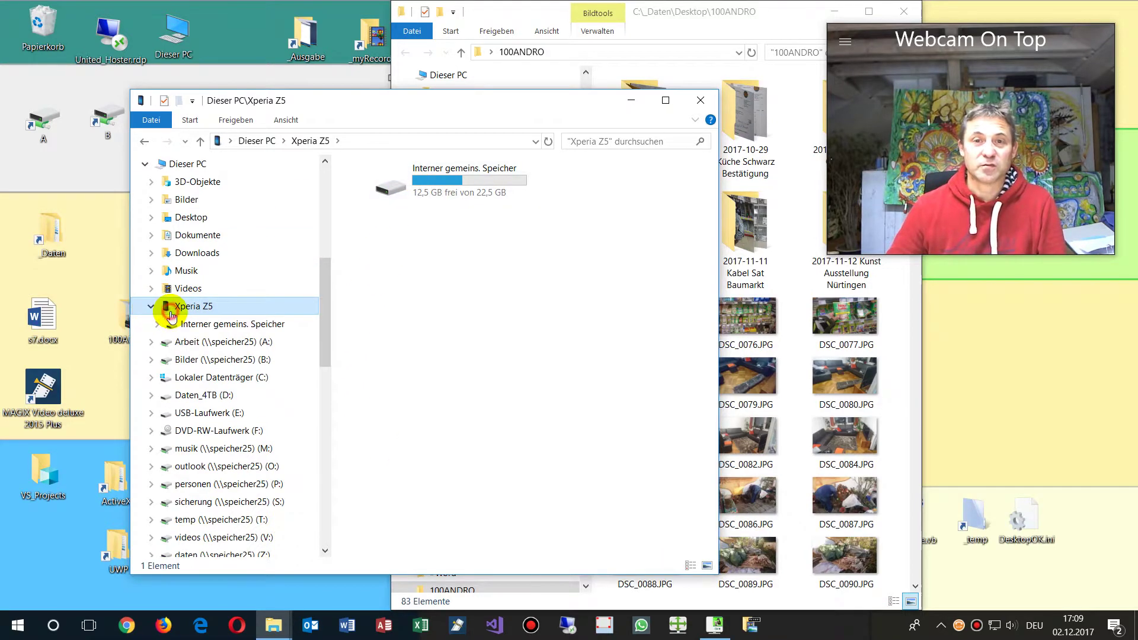
pyautogui.doubleClick(432, 196)
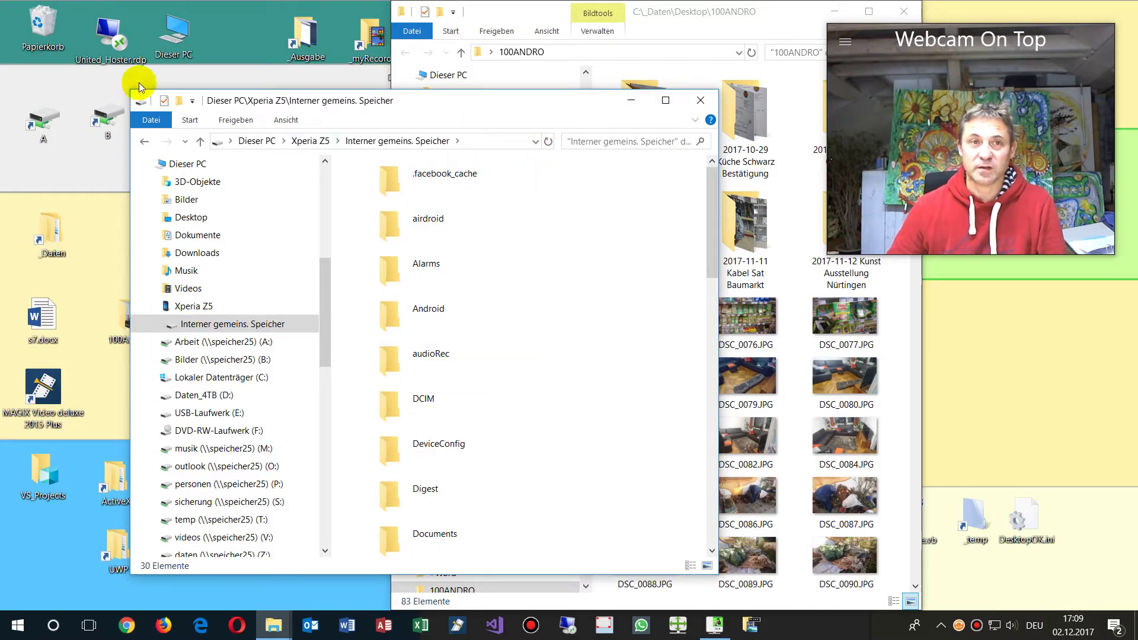
pyautogui.doubleClick(239, 99)
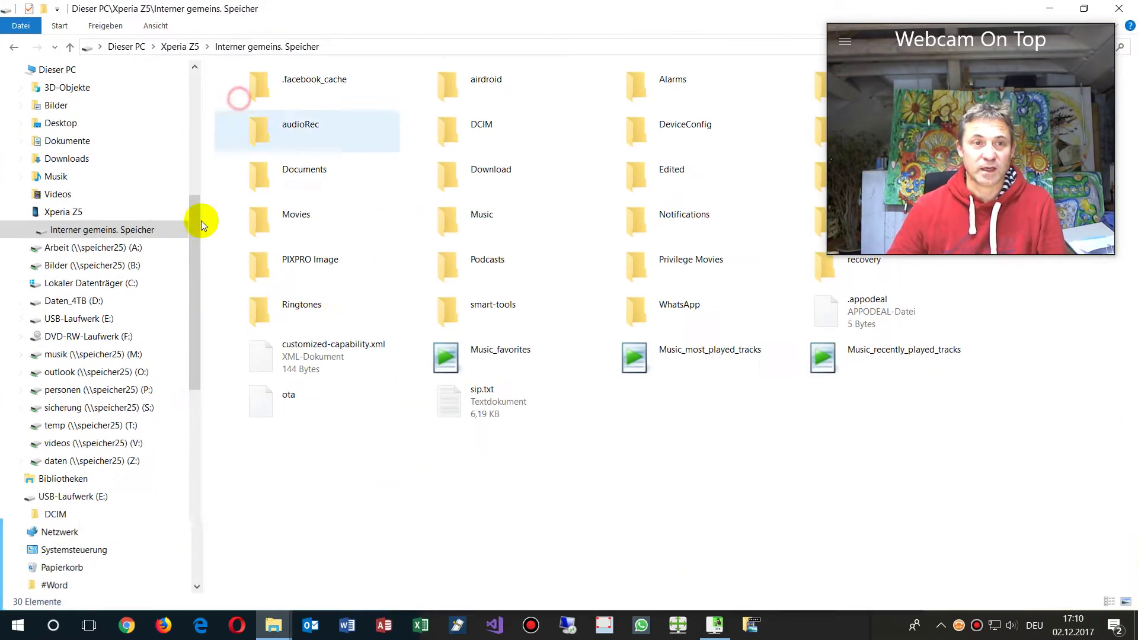
pyautogui.doubleClick(481, 135)
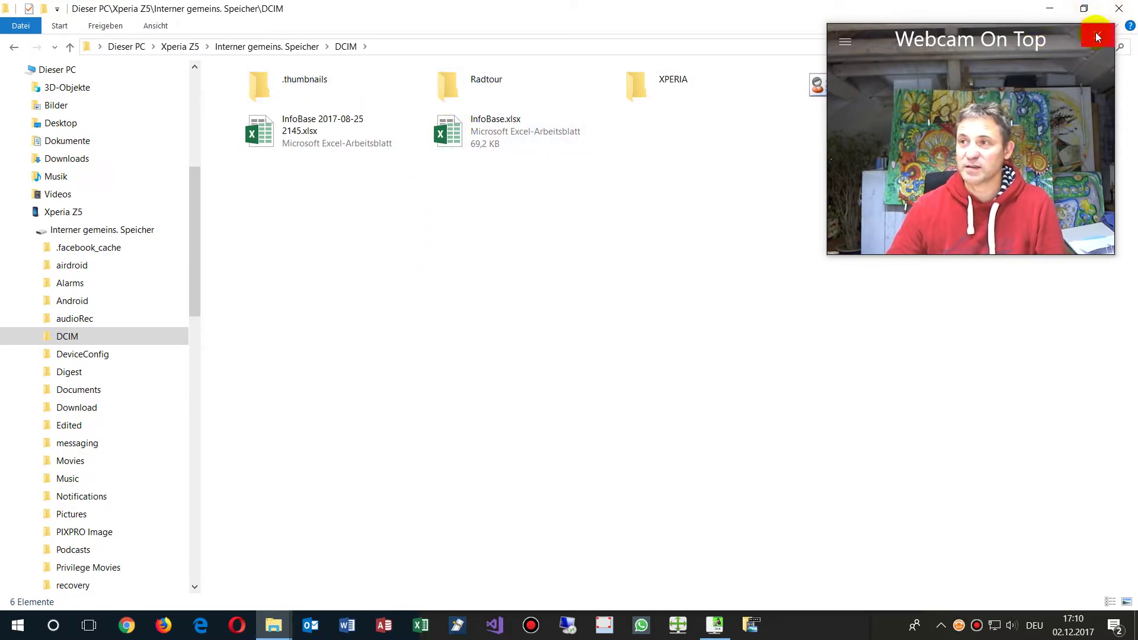
# Step: Clear the desktop by minimizing the phone's DCIM window and closing the 100ANDRO folder window
pyautogui.moveTo(1112, 25); pyautogui.dragTo(1027, 94)
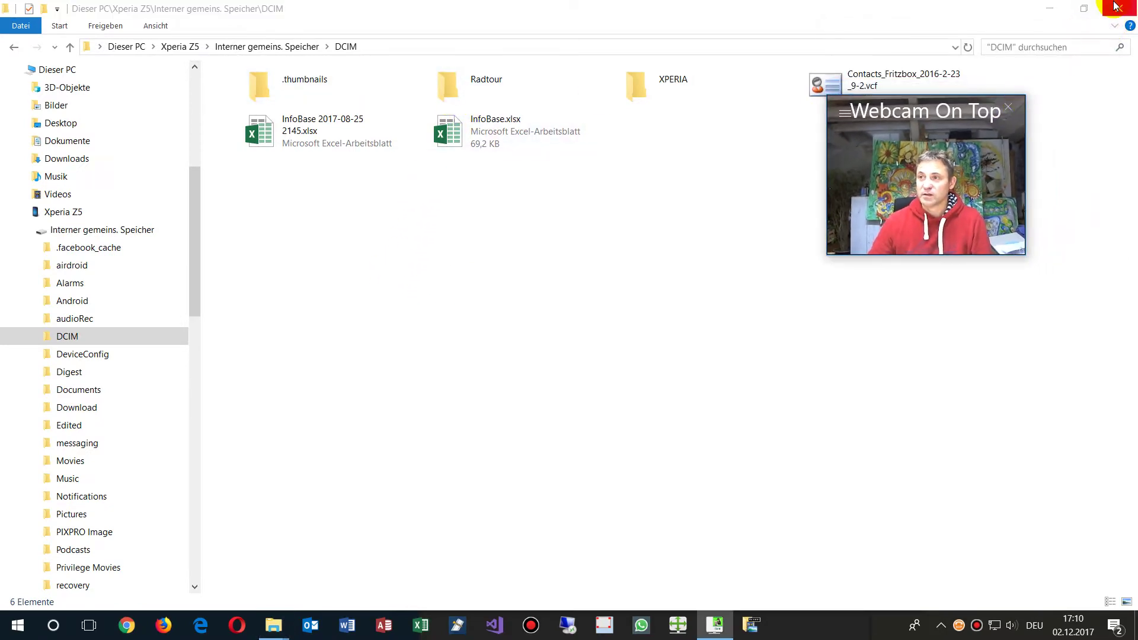
pyautogui.click(1051, 8)
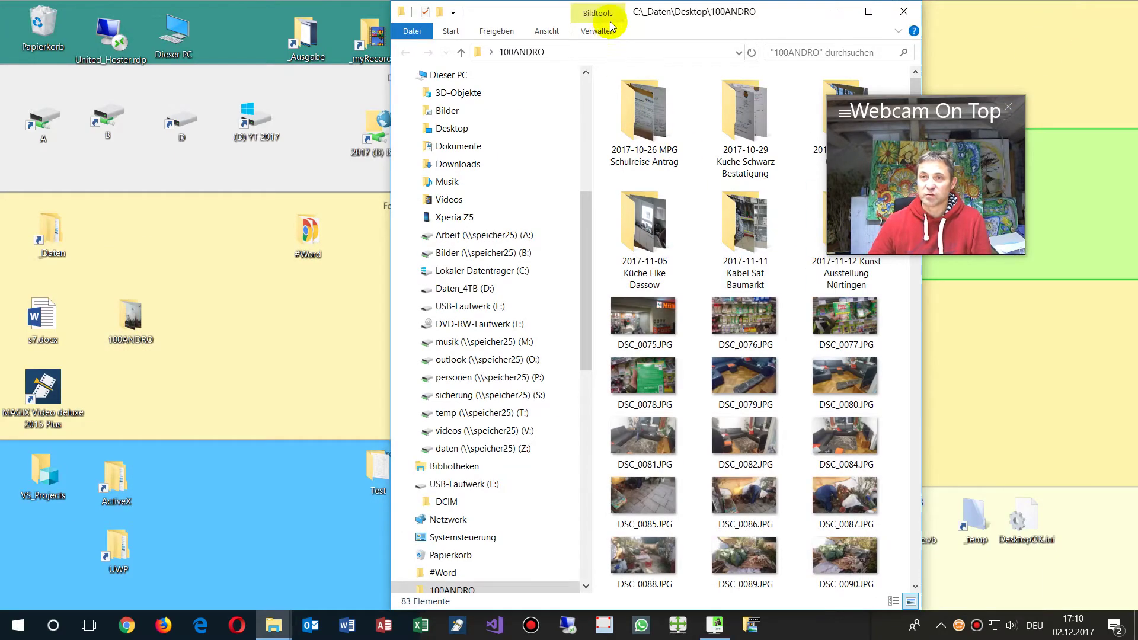
pyautogui.moveTo(667, 18); pyautogui.dragTo(604, 81)
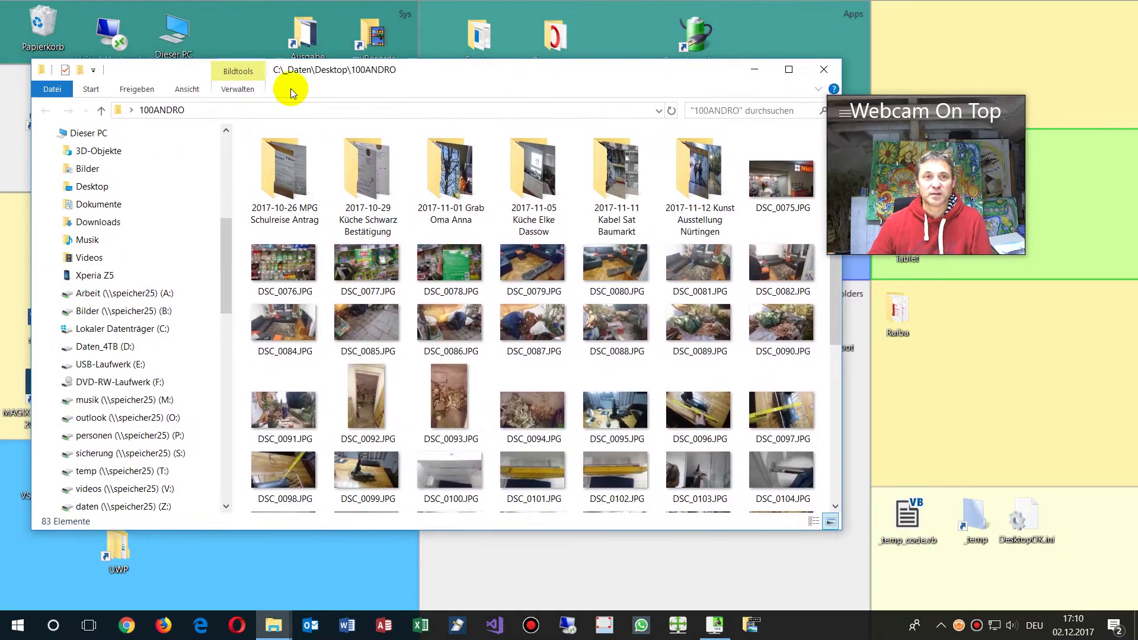
pyautogui.click(207, 111)
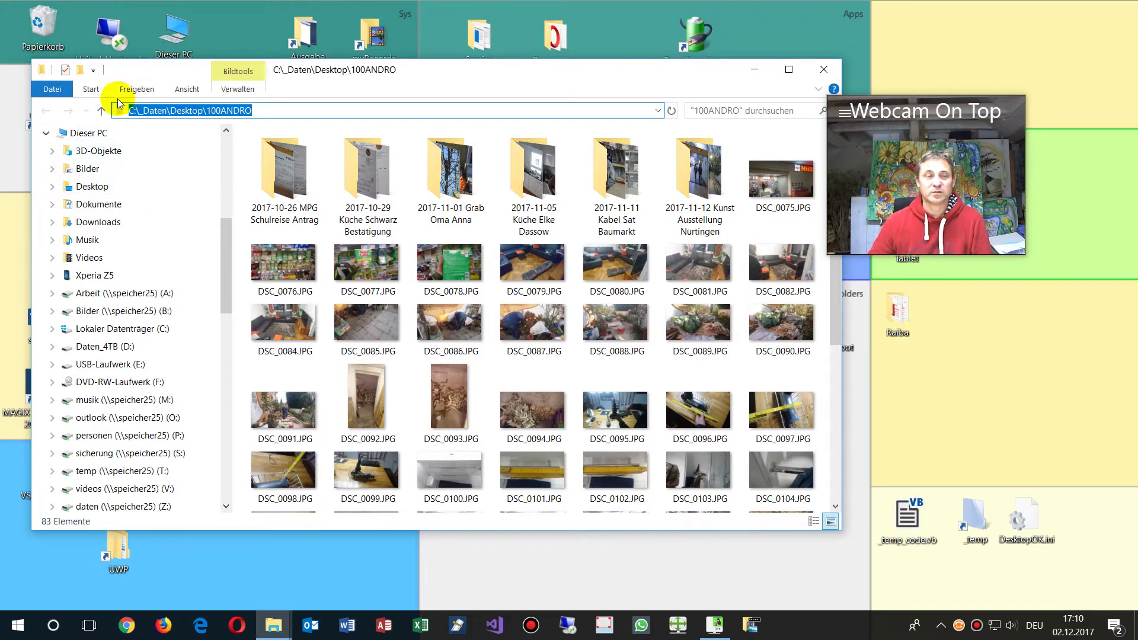
pyautogui.moveTo(33, 64); pyautogui.dragTo(290, 150)
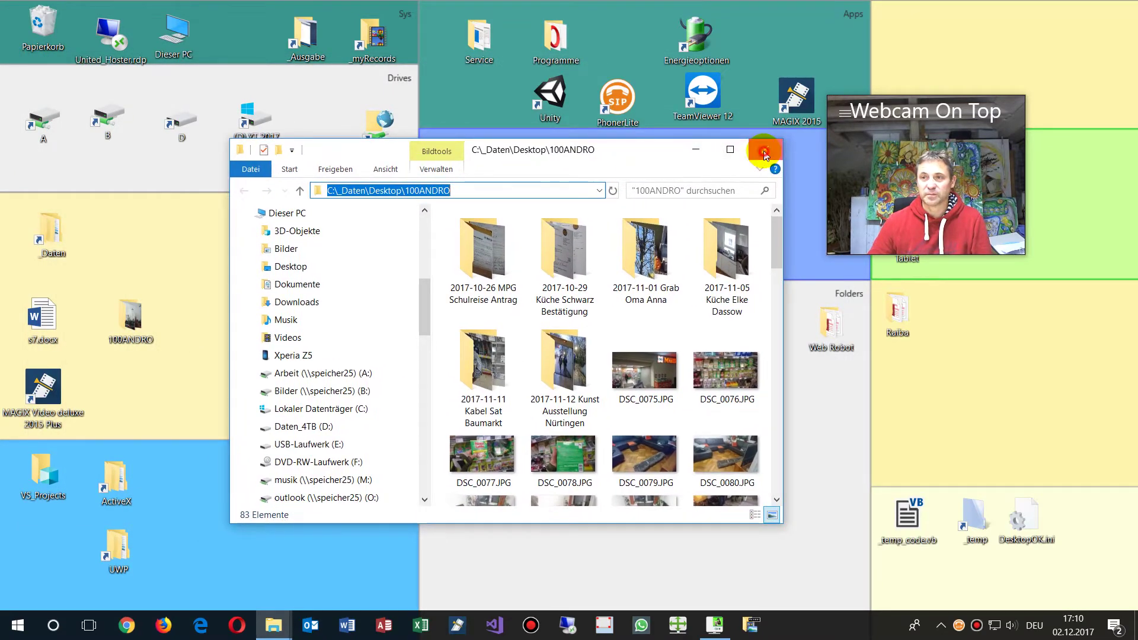
pyautogui.click(763, 149)
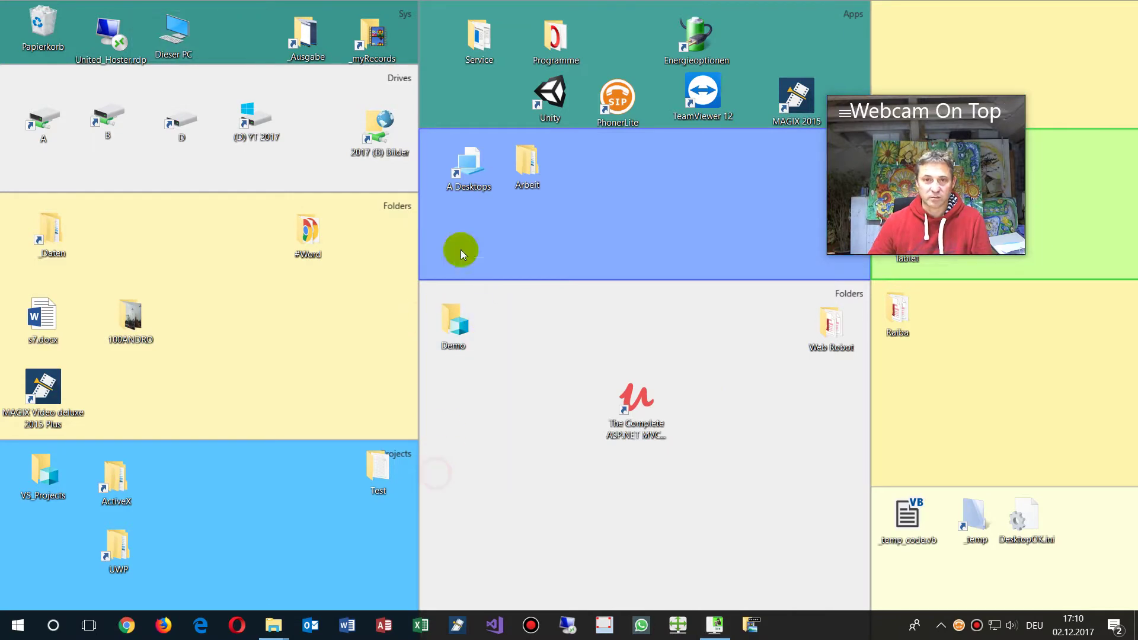
# Step: Move the desktop folder 100ANDRO into the blue area below Arbeit and open it in an enlarged window
pyautogui.moveTo(124, 323); pyautogui.dragTo(525, 262)
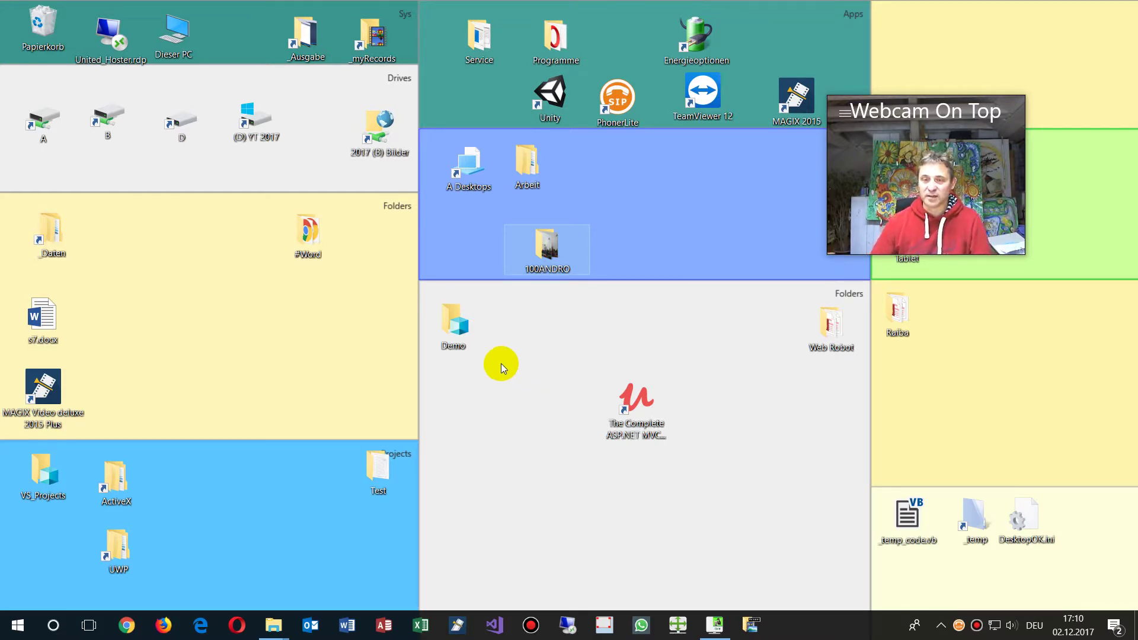
pyautogui.doubleClick(545, 252)
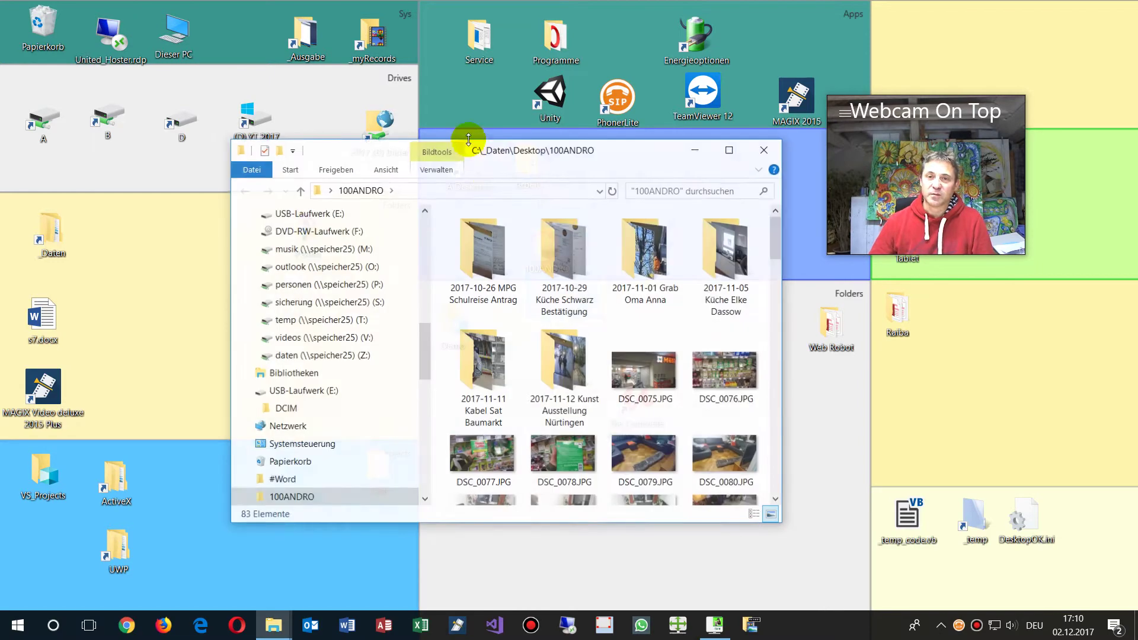
pyautogui.click(473, 191)
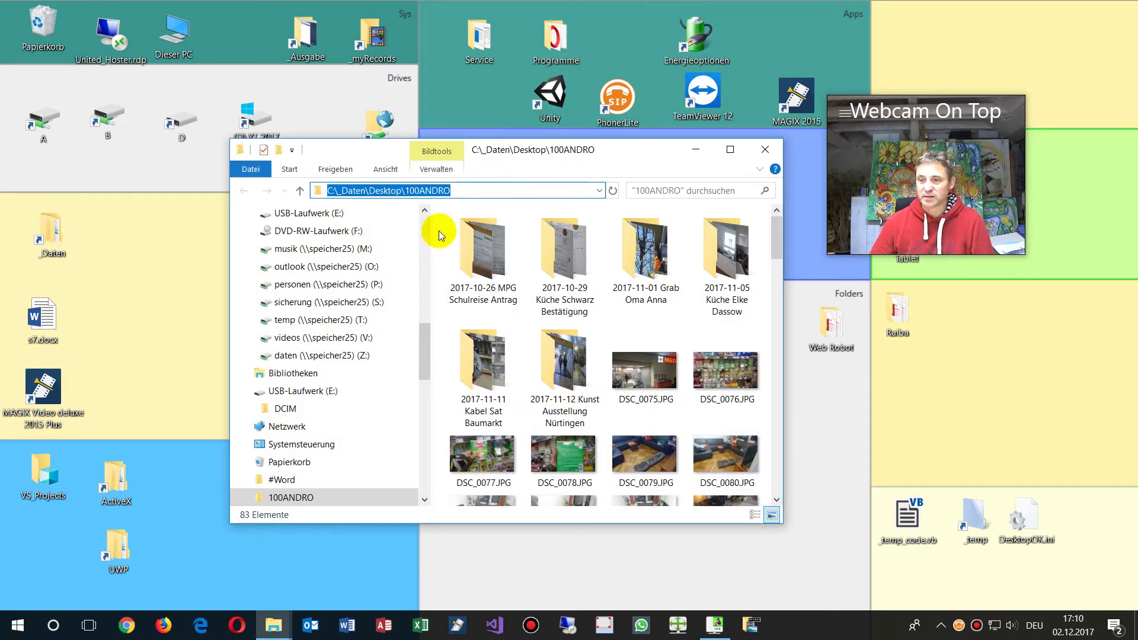
pyautogui.moveTo(232, 141); pyautogui.dragTo(119, 70)
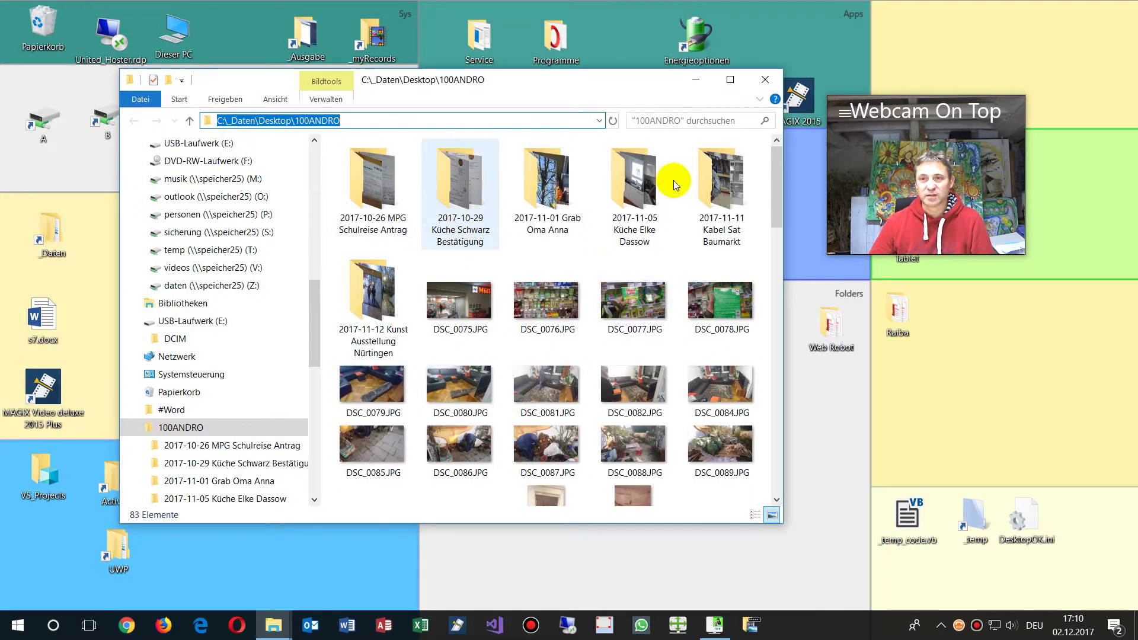
# Step: Examine the photos and videos in the 100ANDRO folder with larger thumbnails
pyautogui.scroll(-5, 474, 299)
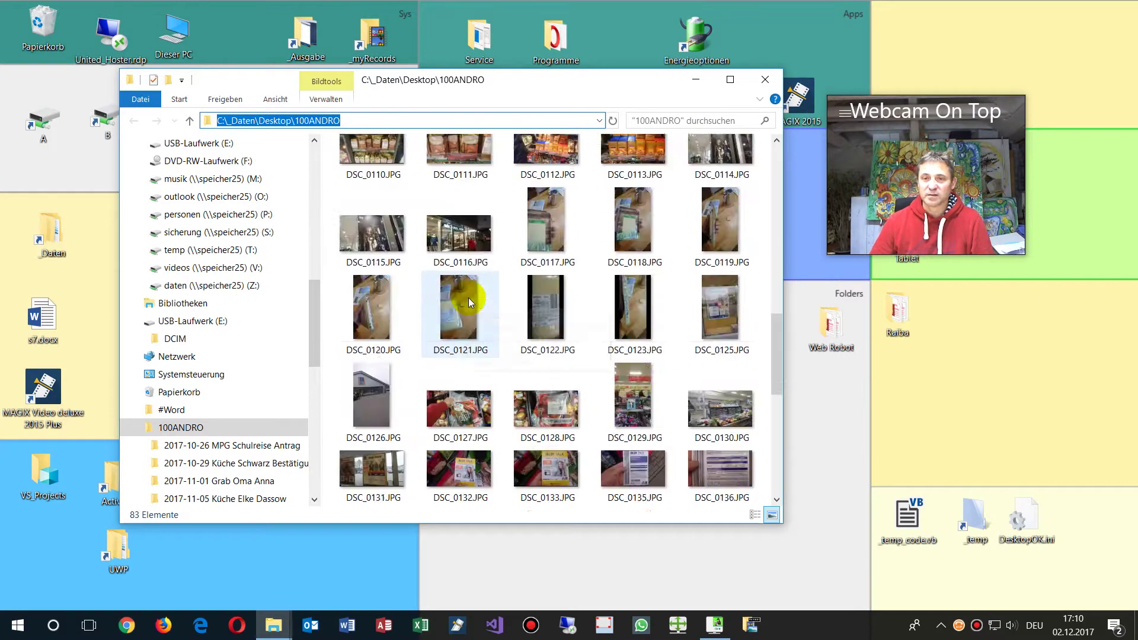
pyautogui.scroll(5, 462, 287)
pyautogui.click(460, 304)
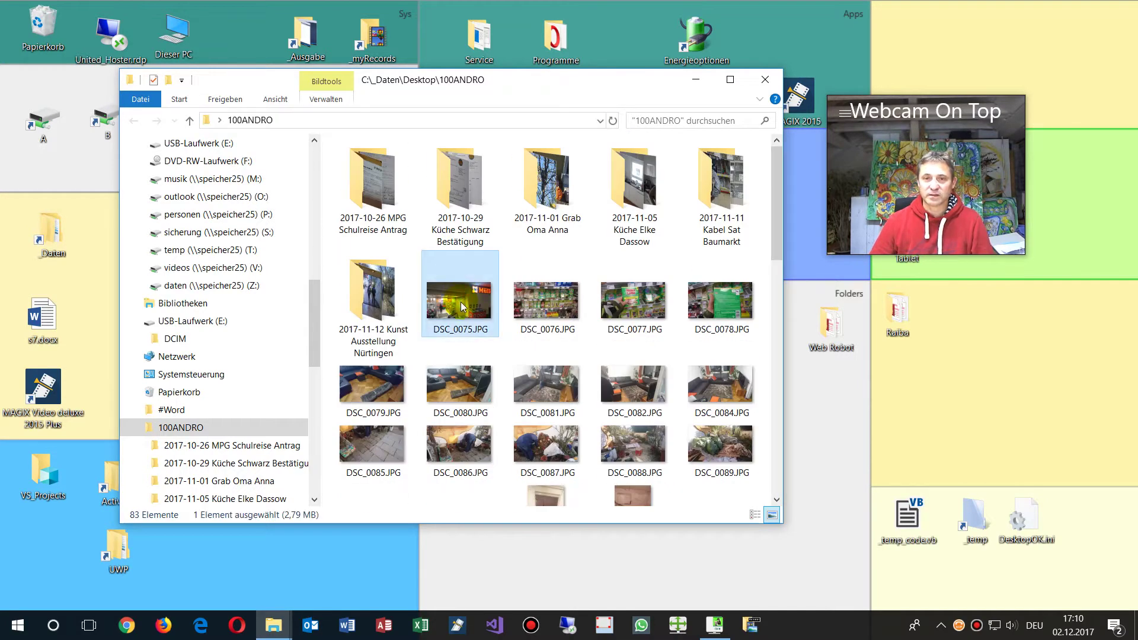
pyautogui.keyDown('ctrl'); pyautogui.scroll(2, 461, 304); pyautogui.keyUp('ctrl')
pyautogui.scroll(-10, 461, 303)
pyautogui.scroll(-5, 461, 302)
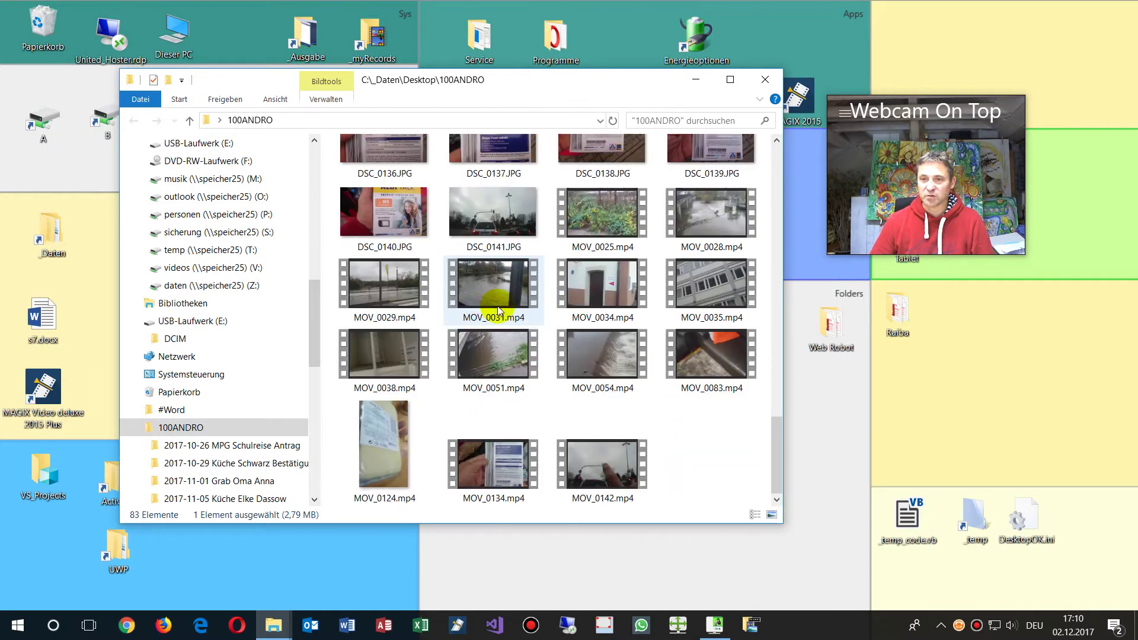
pyautogui.scroll(8, 560, 156)
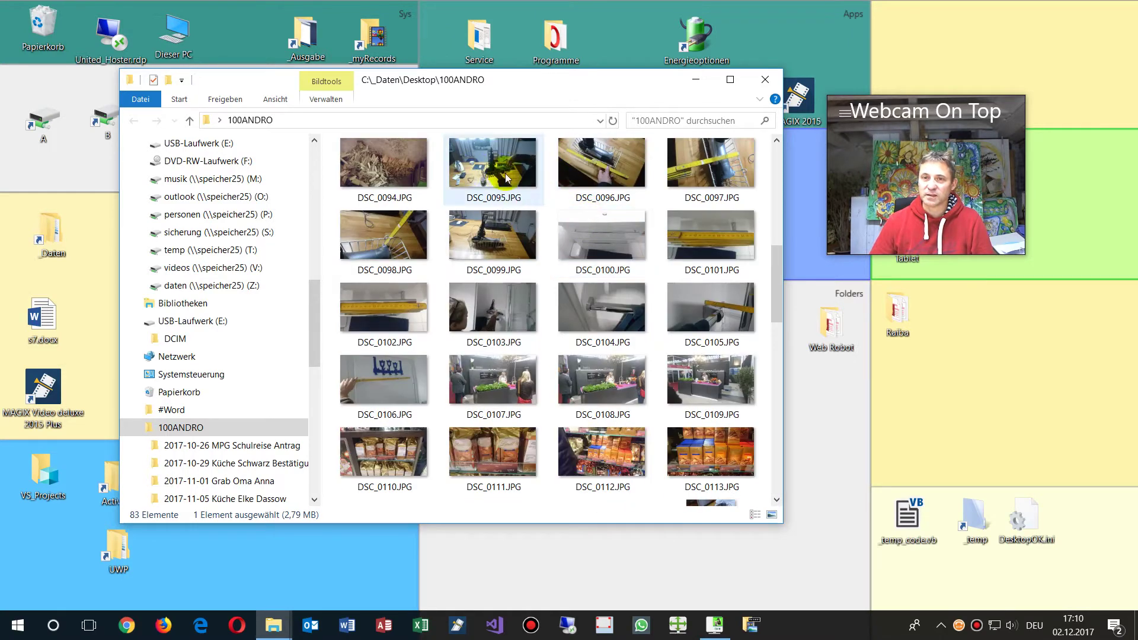
pyautogui.scroll(6, 506, 207)
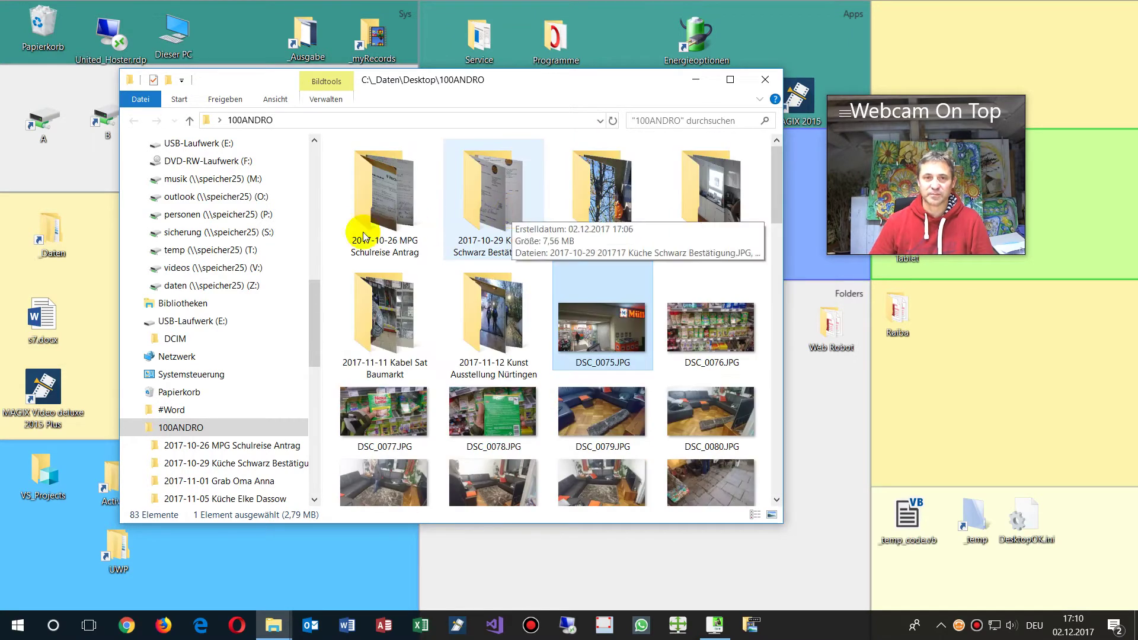
# Step: Copy the 100ANDRO folder's path and launch the Rename Photos Videos Folder app
pyautogui.click(293, 120)
pyautogui.hotkey('ctrl', 'c')
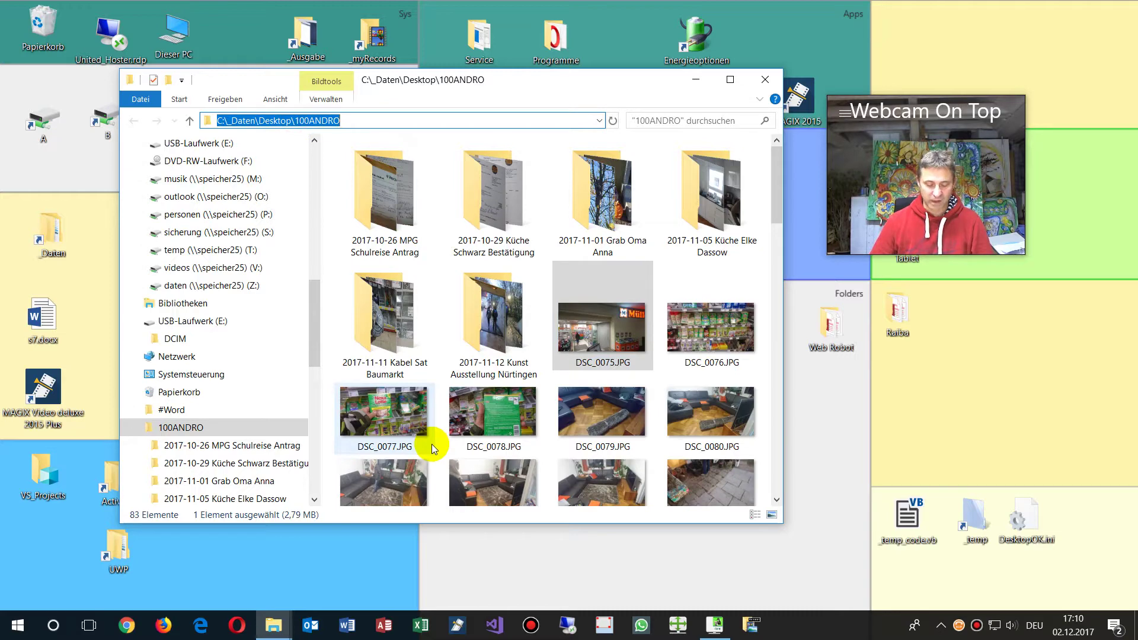
pyautogui.click(68, 633)
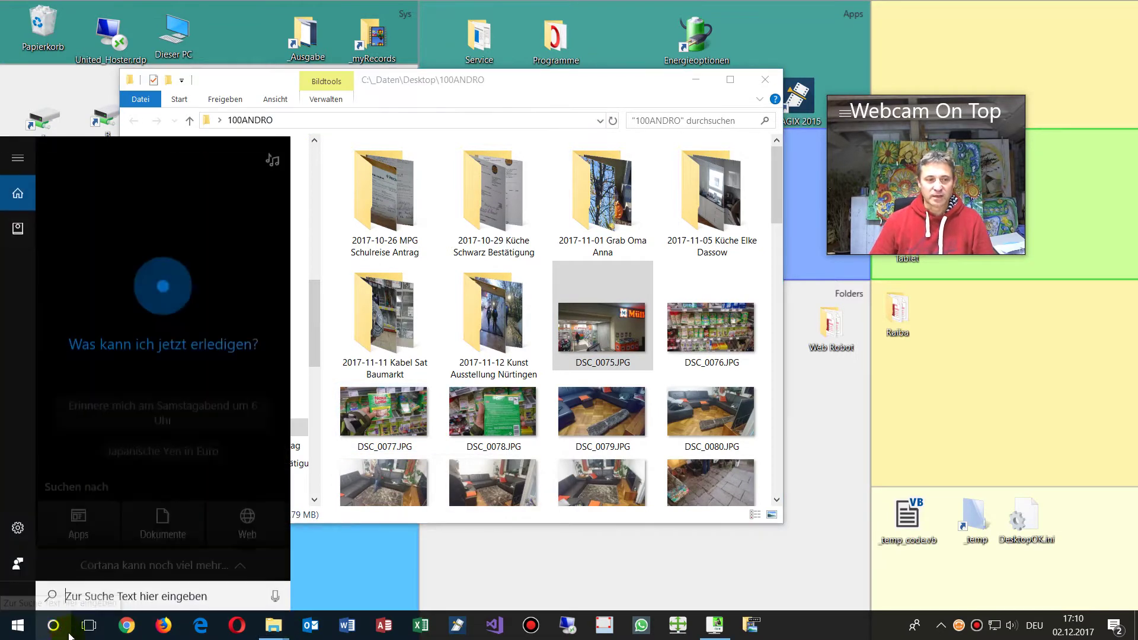
pyautogui.write('renam')
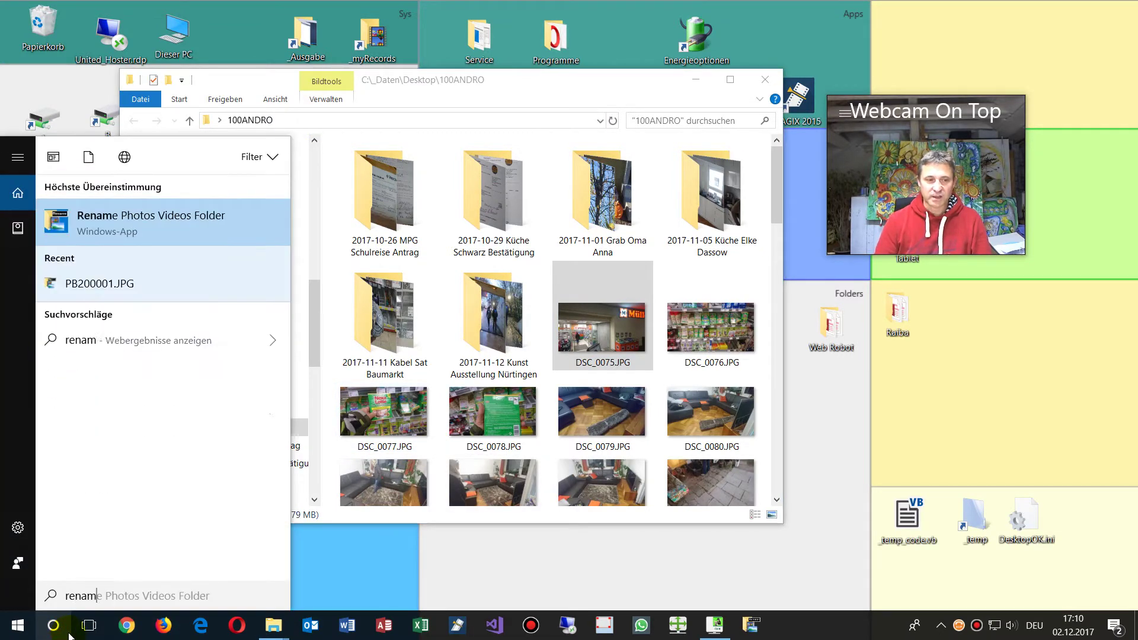
pyautogui.write('e')
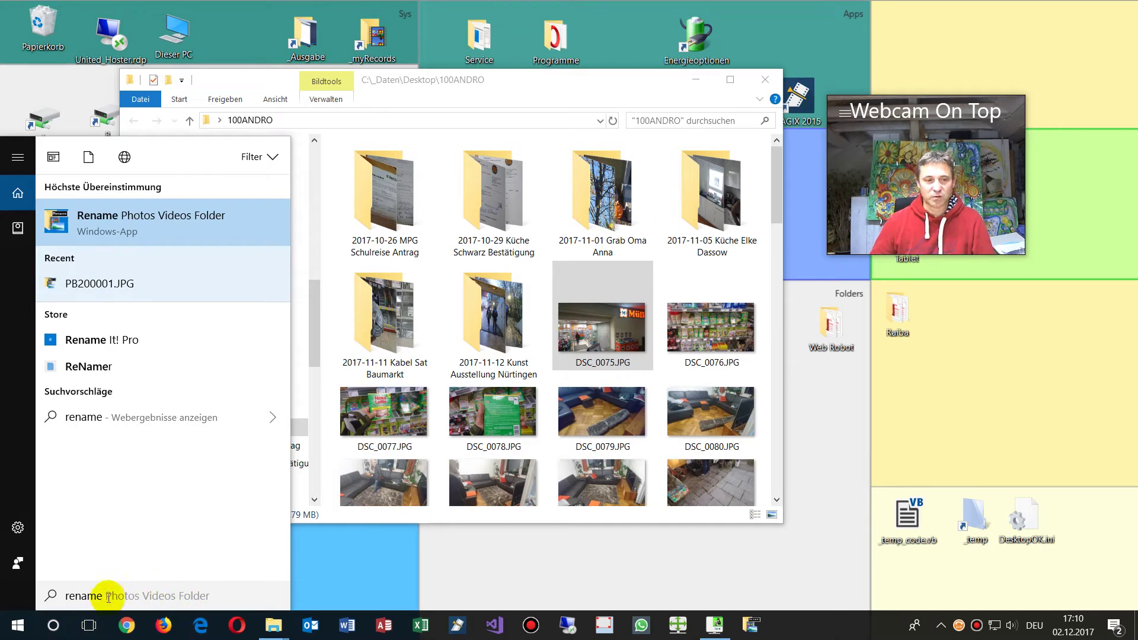
pyautogui.click(98, 229)
# Step: Set the folder to C:\_Daten\Desktop\100ANDRO, load its pictures and enlarge the app window
pyautogui.moveTo(560, 139); pyautogui.dragTo(226, 86)
pyautogui.click(251, 115)
pyautogui.hotkey('ctrl', 'v')
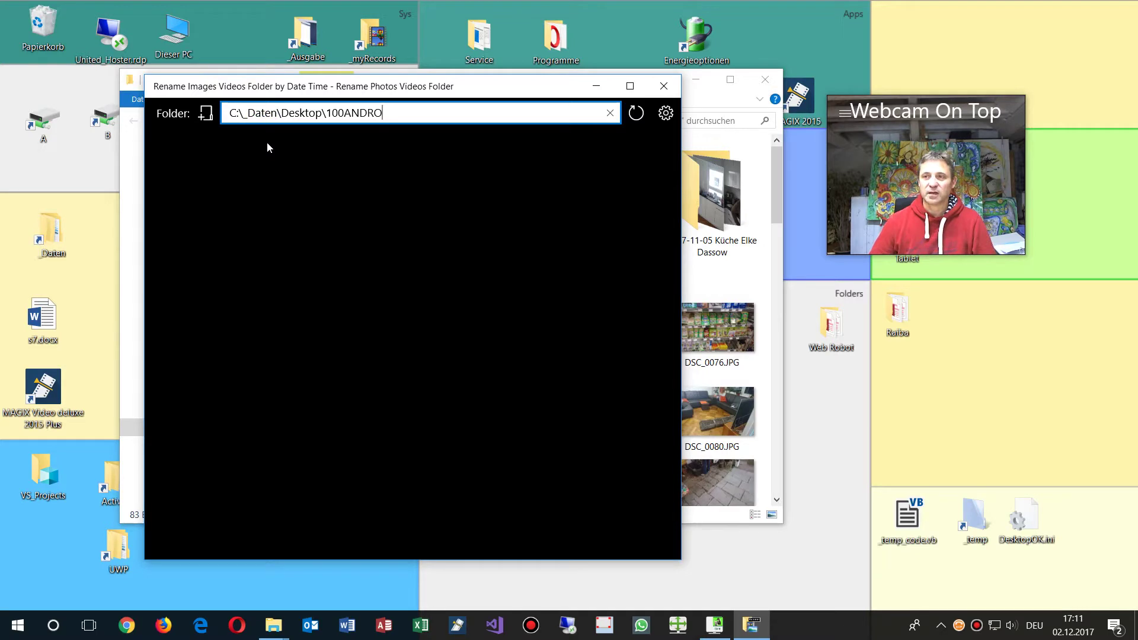
pyautogui.click(636, 113)
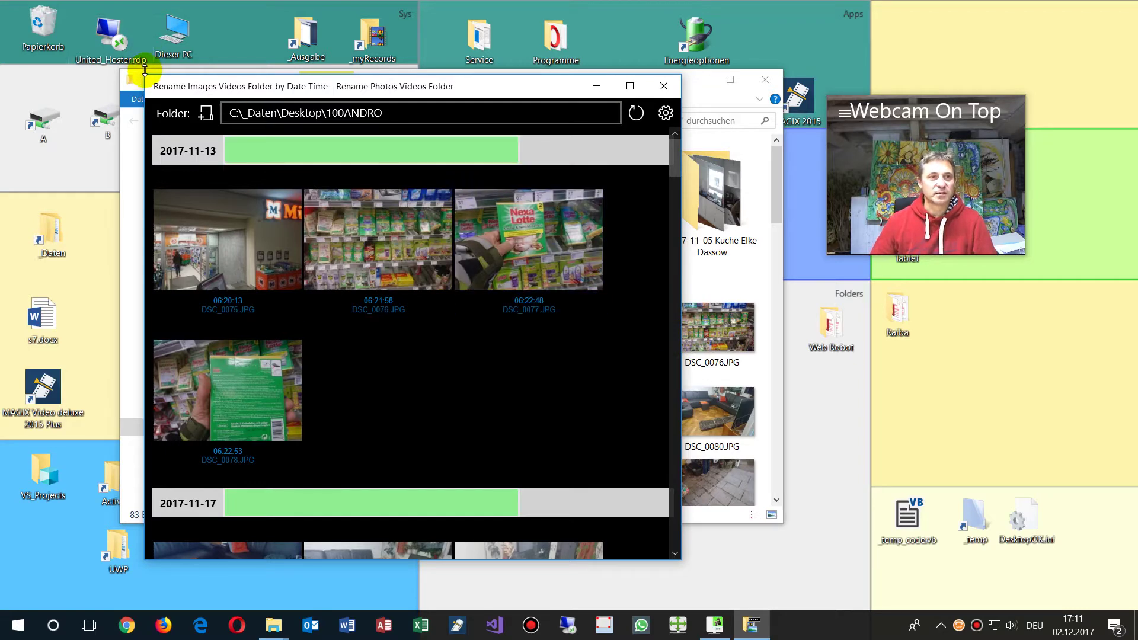
pyautogui.moveTo(145, 73); pyautogui.dragTo(115, 23)
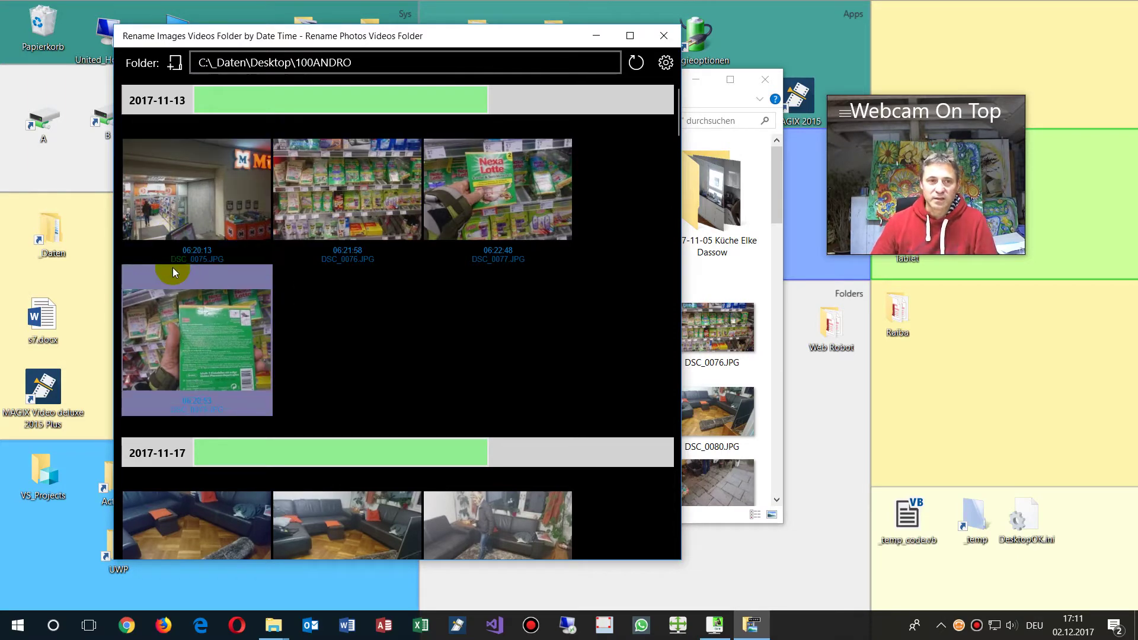
# Step: Name the 2017-11-13 photo group "Müller Markt Motten" and apply the renaming
pyautogui.click(335, 257)
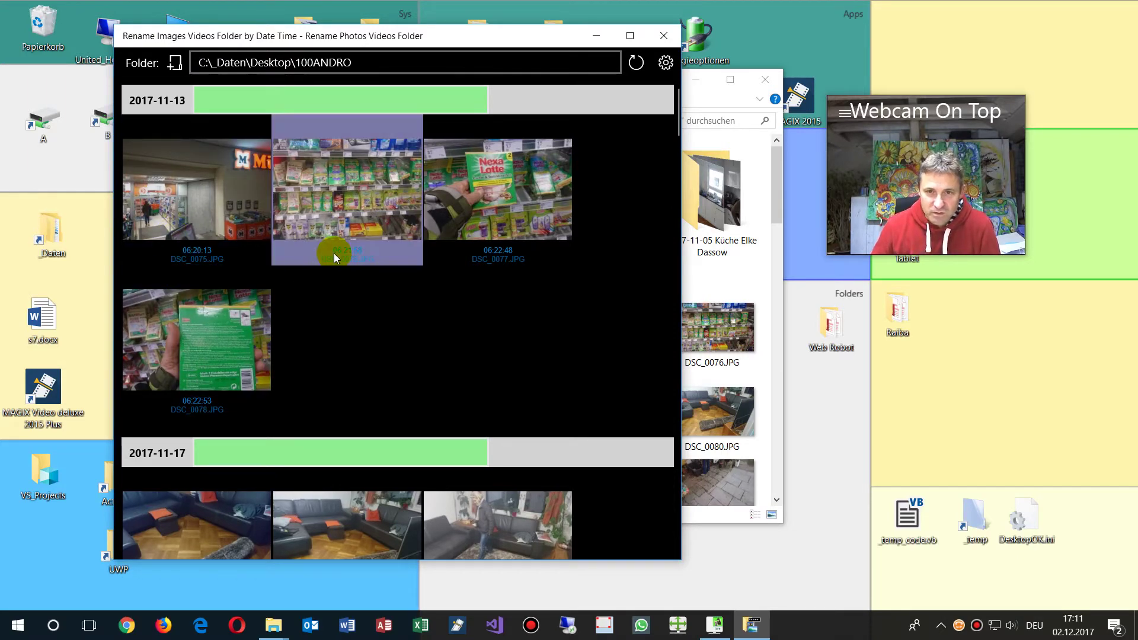
pyautogui.click(158, 102)
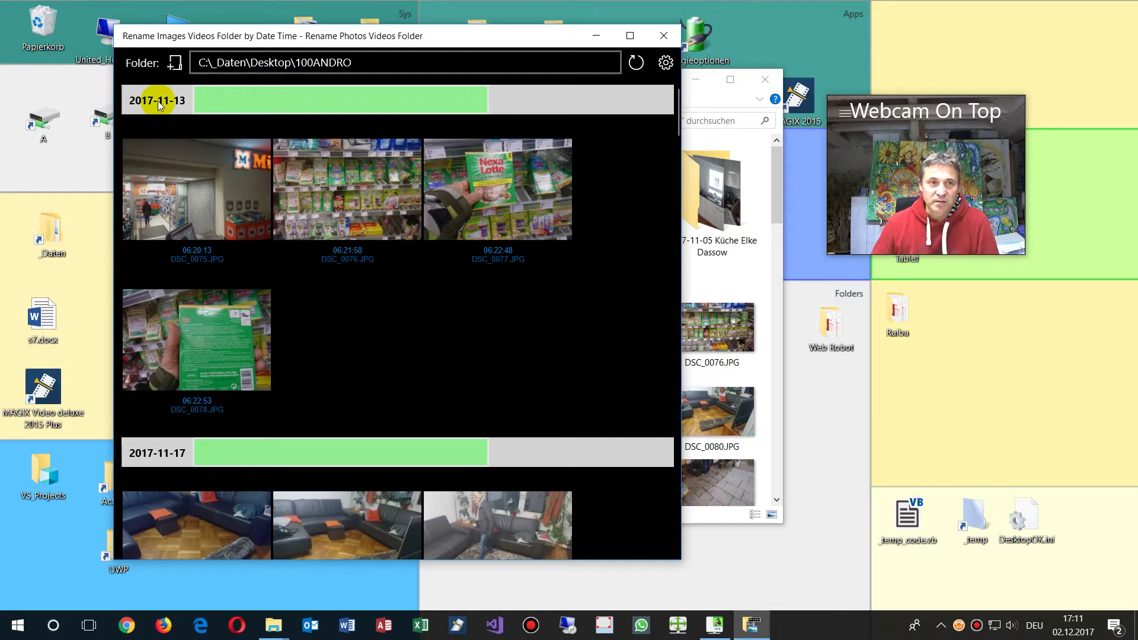
pyautogui.click(380, 262)
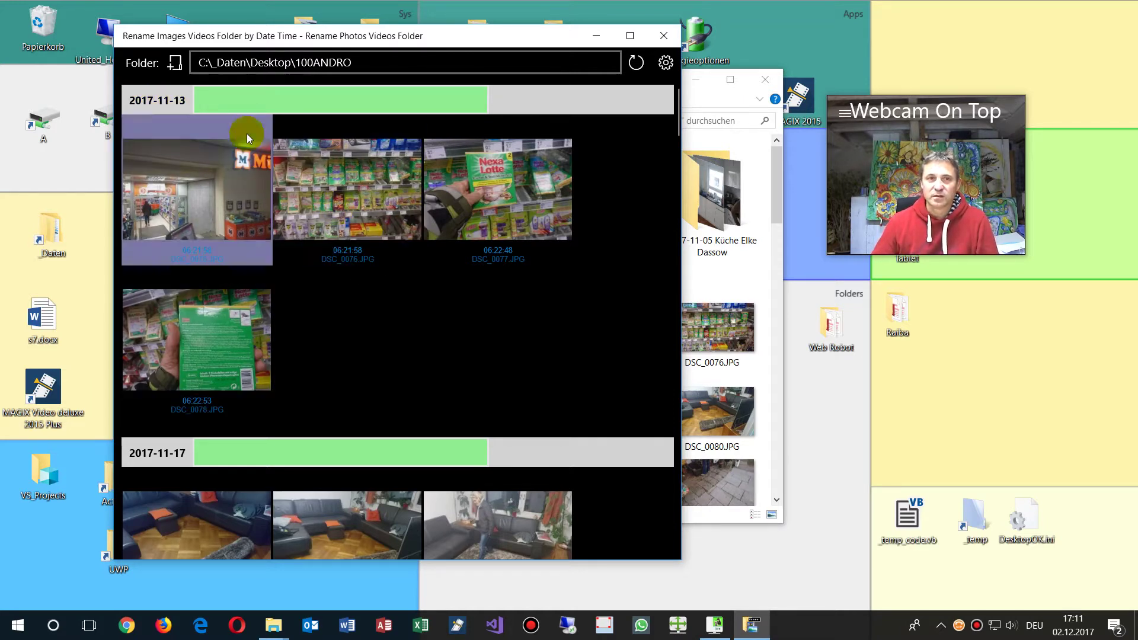
pyautogui.click(245, 102)
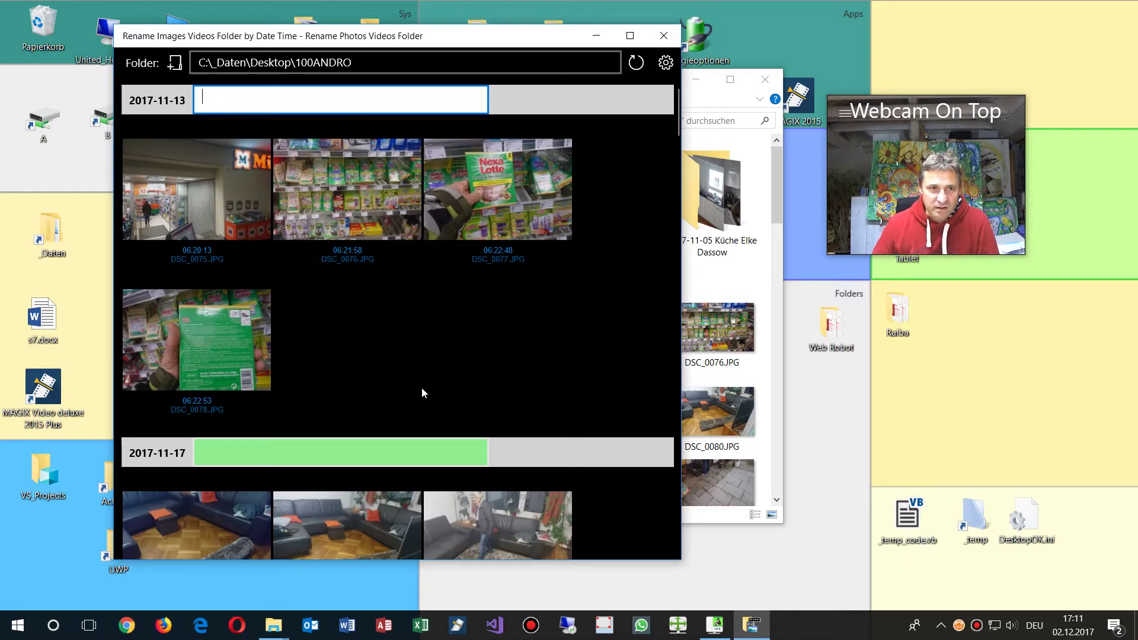
pyautogui.write('Müller Markt Motten')
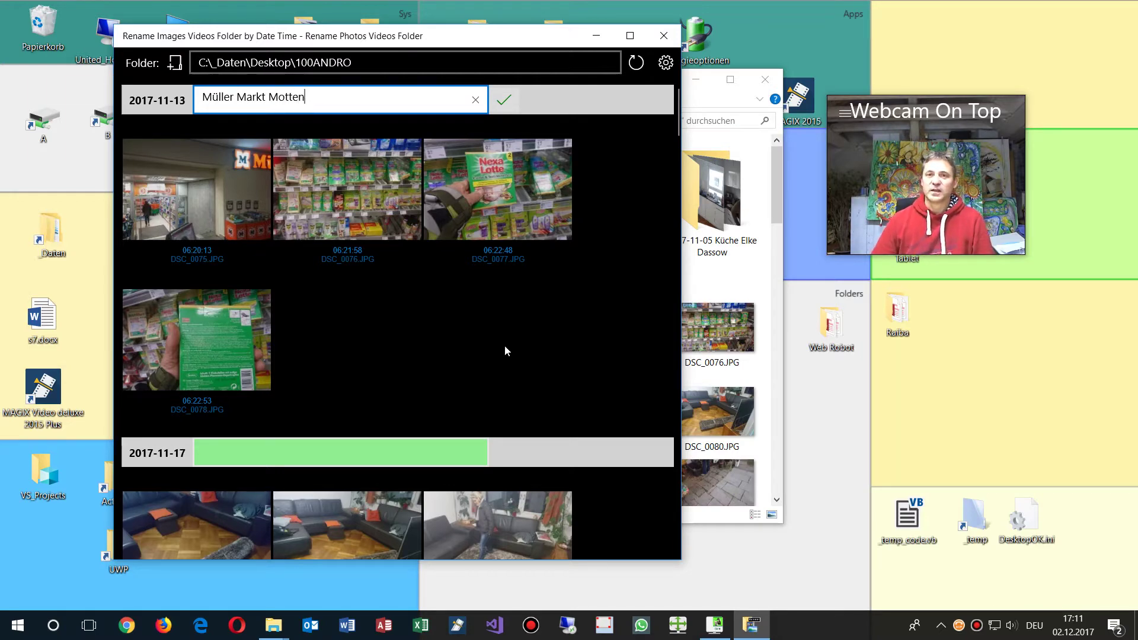
pyautogui.click(504, 99)
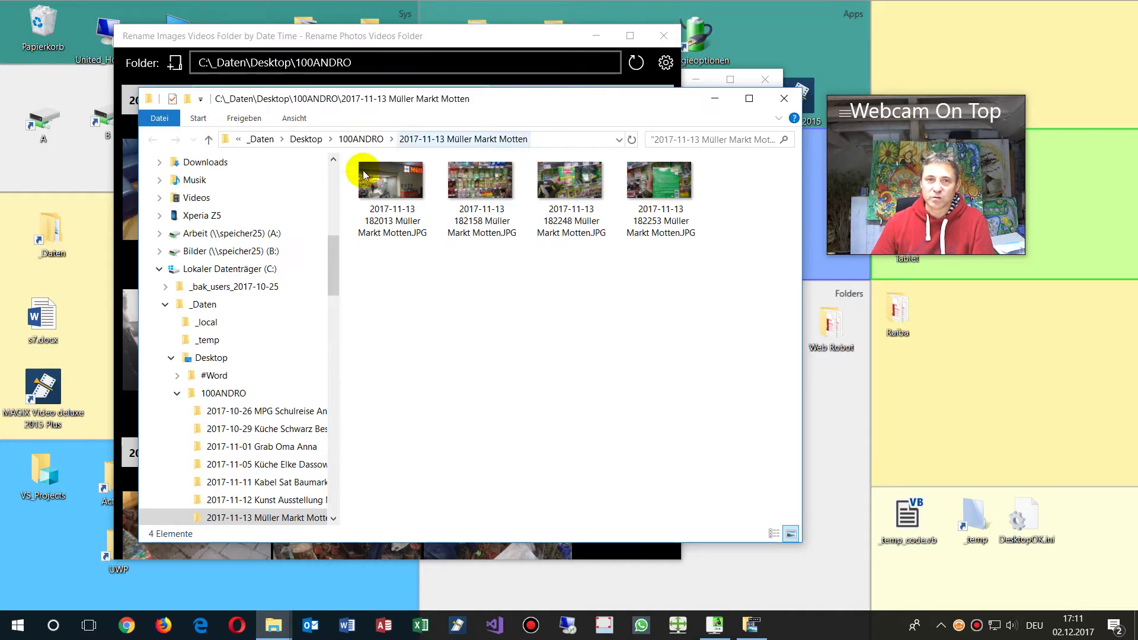
# Step: Open the parent folder 100ANDRO to check the 2017-11-13 Müller Markt Motten folder in it
pyautogui.scroll(-2, 264, 469)
pyautogui.click(215, 322)
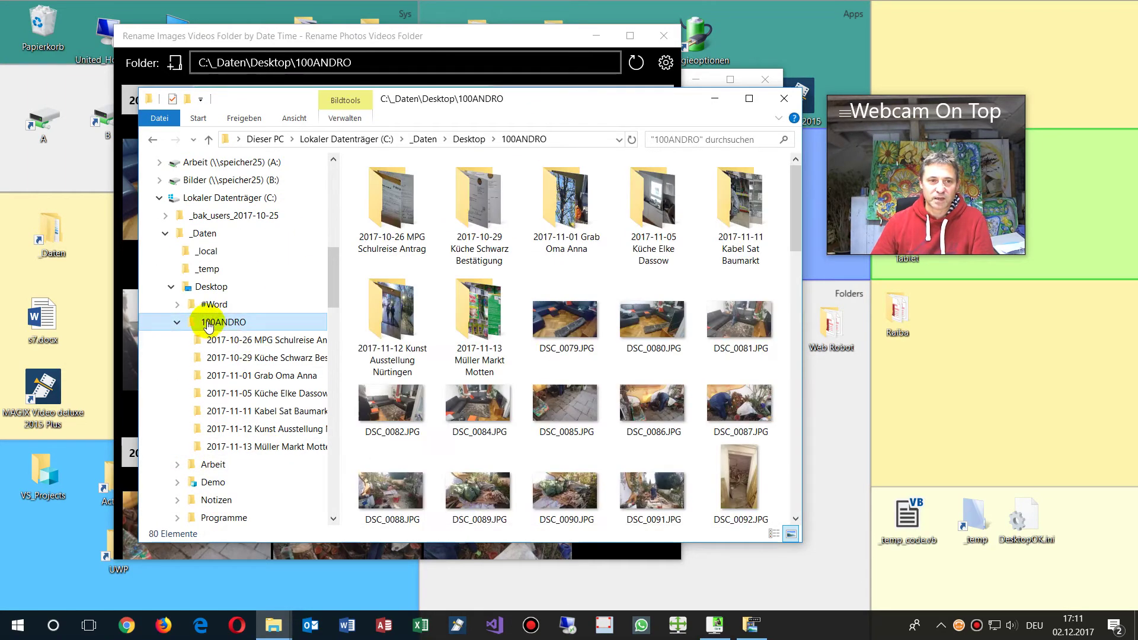
# Step: Check the renamed photos in the 2017-11-13 Müller Markt Motten and 2017-11-11 Kabel Sat Baumarkt folders, returning to 100ANDRO
pyautogui.click(492, 338)
pyautogui.doubleClick(454, 289)
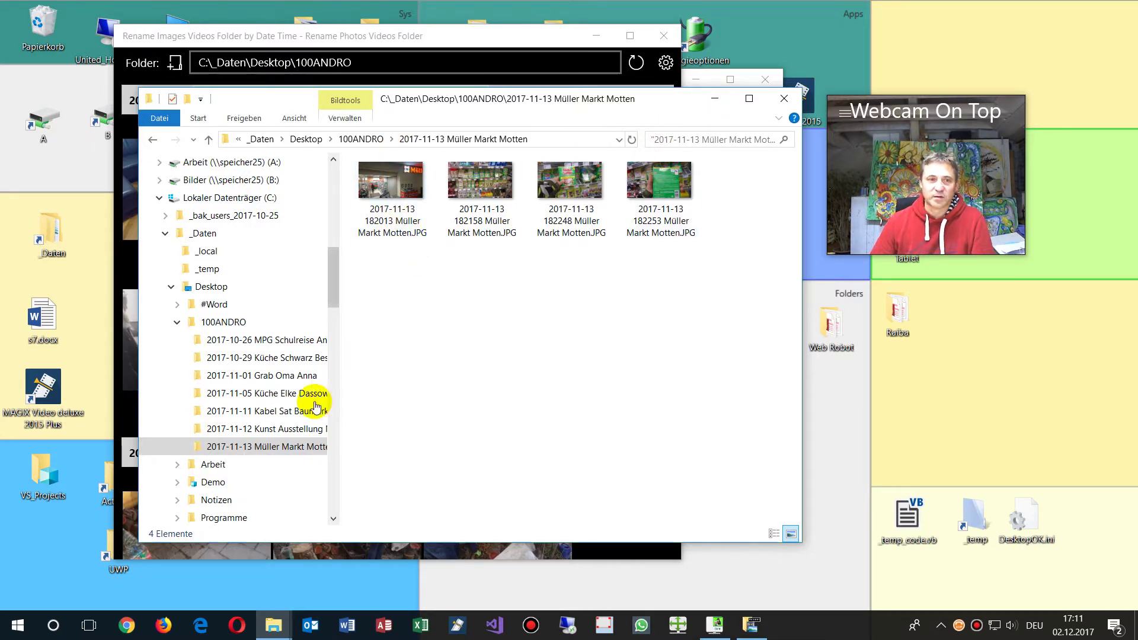
pyautogui.click(278, 429)
pyautogui.click(280, 411)
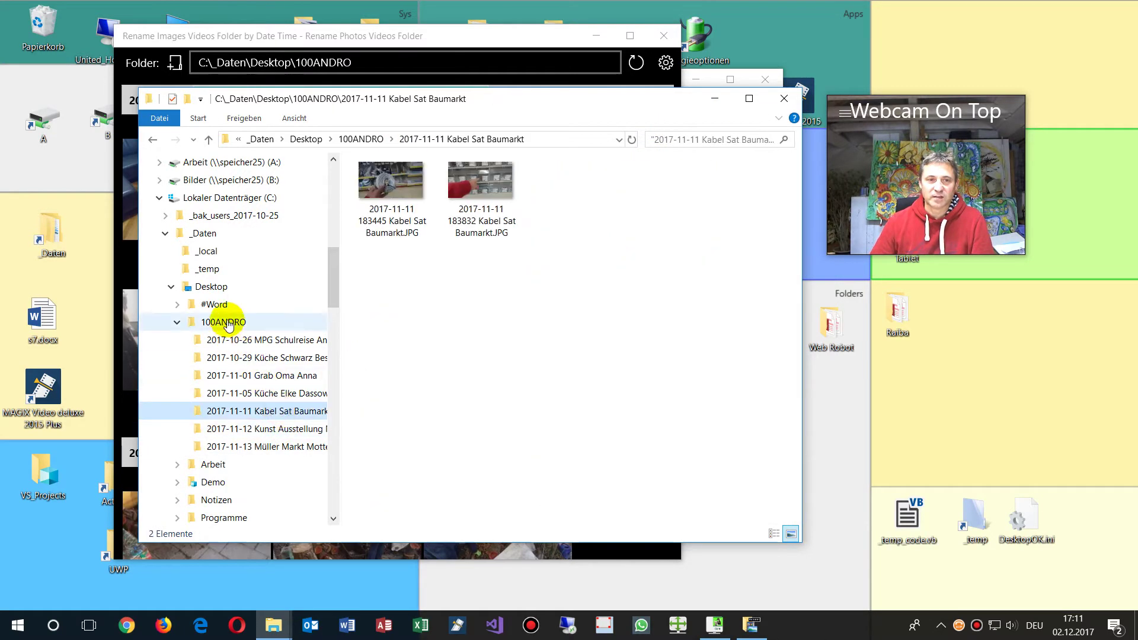
pyautogui.click(213, 322)
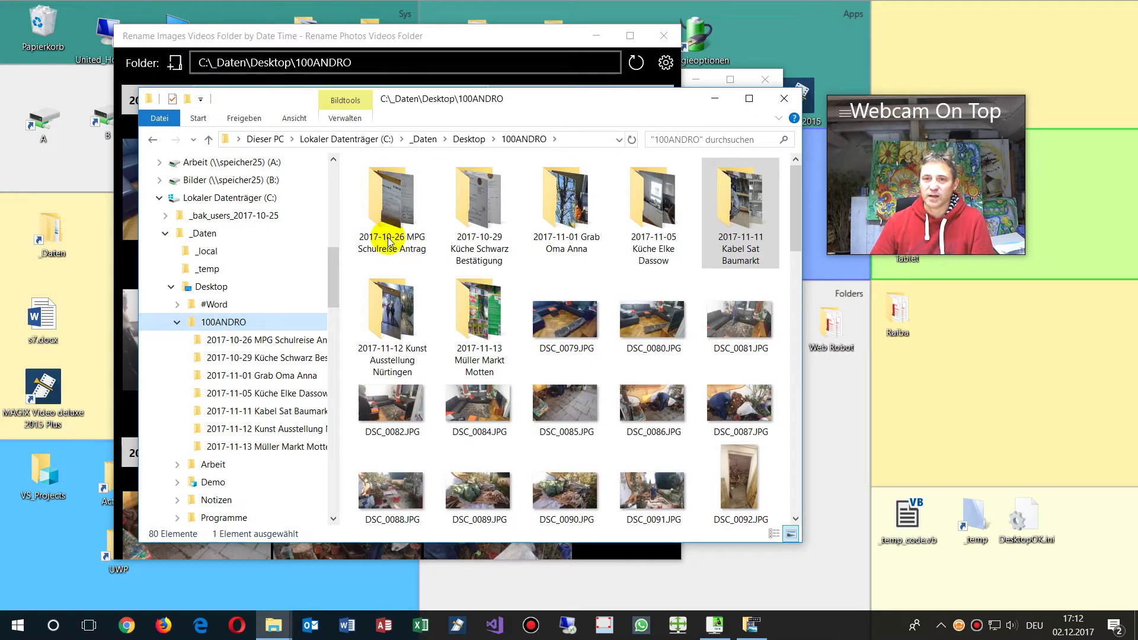
# Step: Name the 2017-11-17 photo group "Teppich gekauft", apply the renaming and minimize the resulting folder window
pyautogui.click(715, 100)
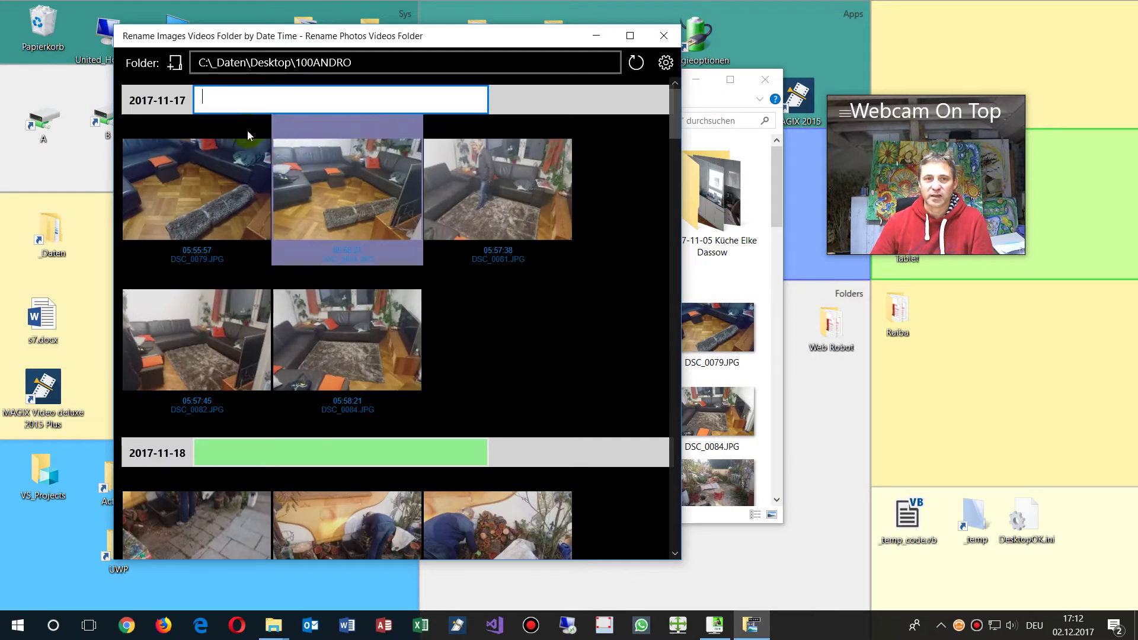
pyautogui.write('Teppich gekauft')
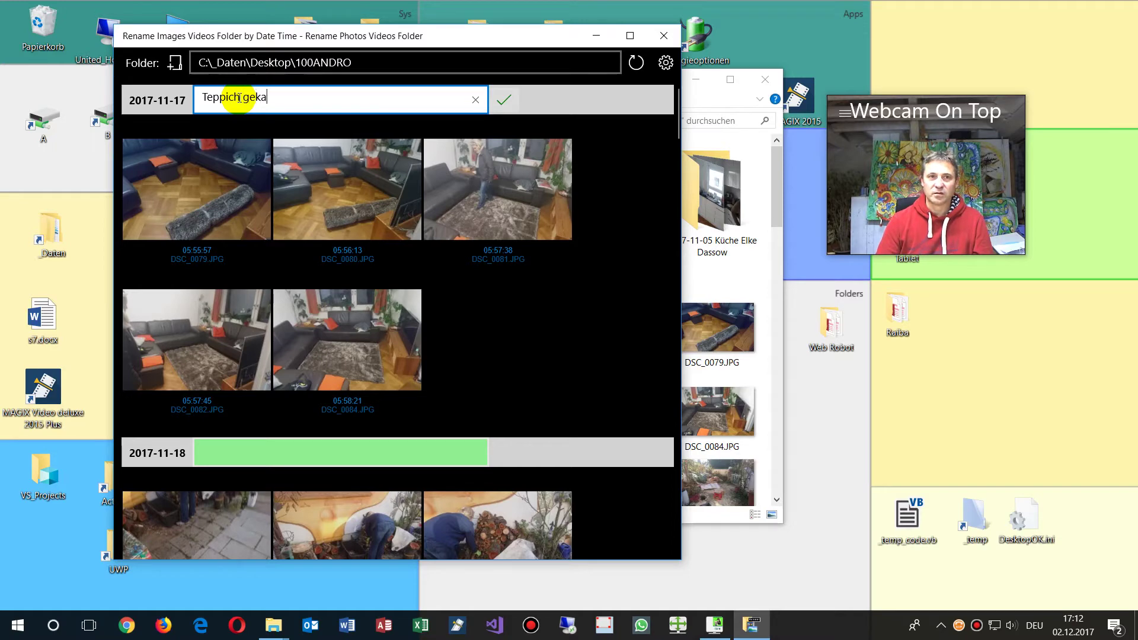
pyautogui.click(504, 100)
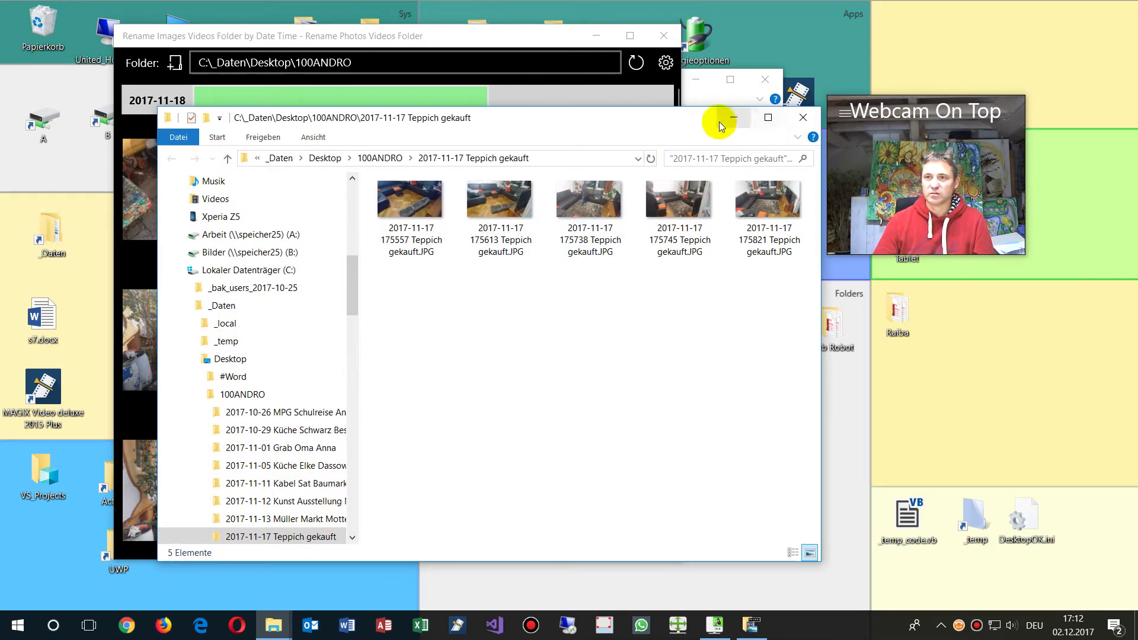
pyautogui.click(737, 120)
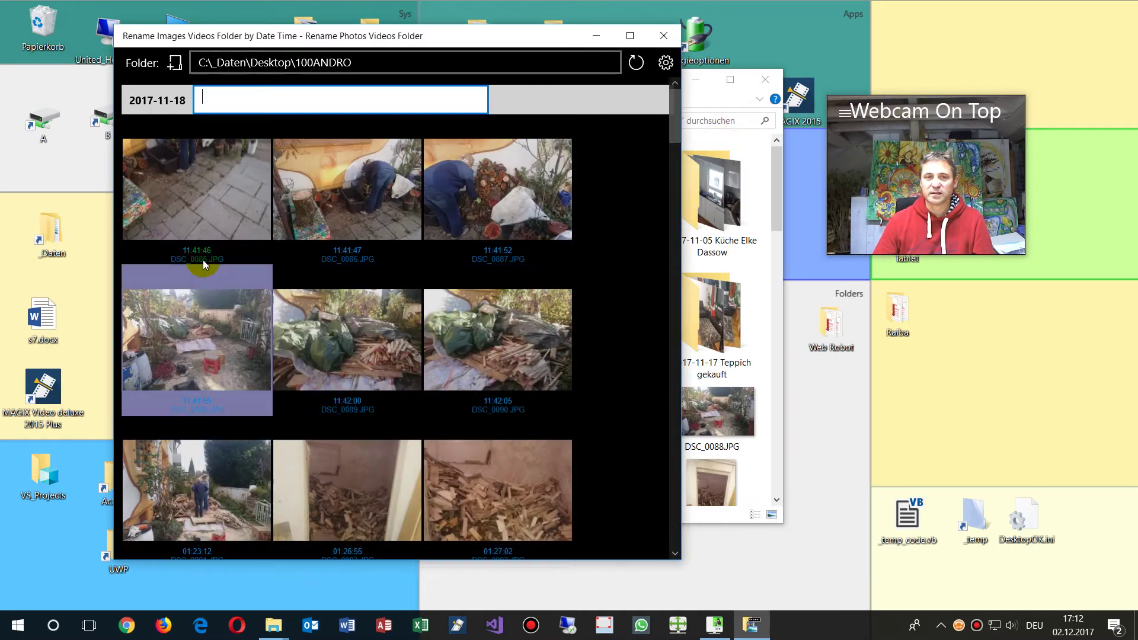
# Step: Name the 2017-11-18 photo group "Holz sägen", apply the renaming and close the resulting folder window
pyautogui.write('Holz s')
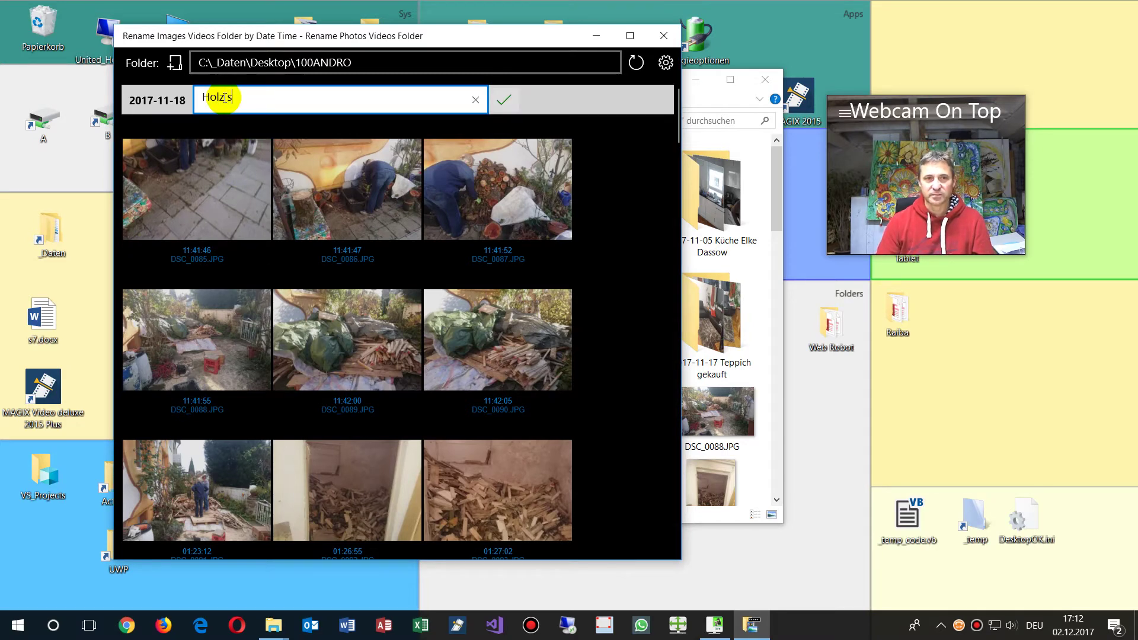
pyautogui.write('ägen')
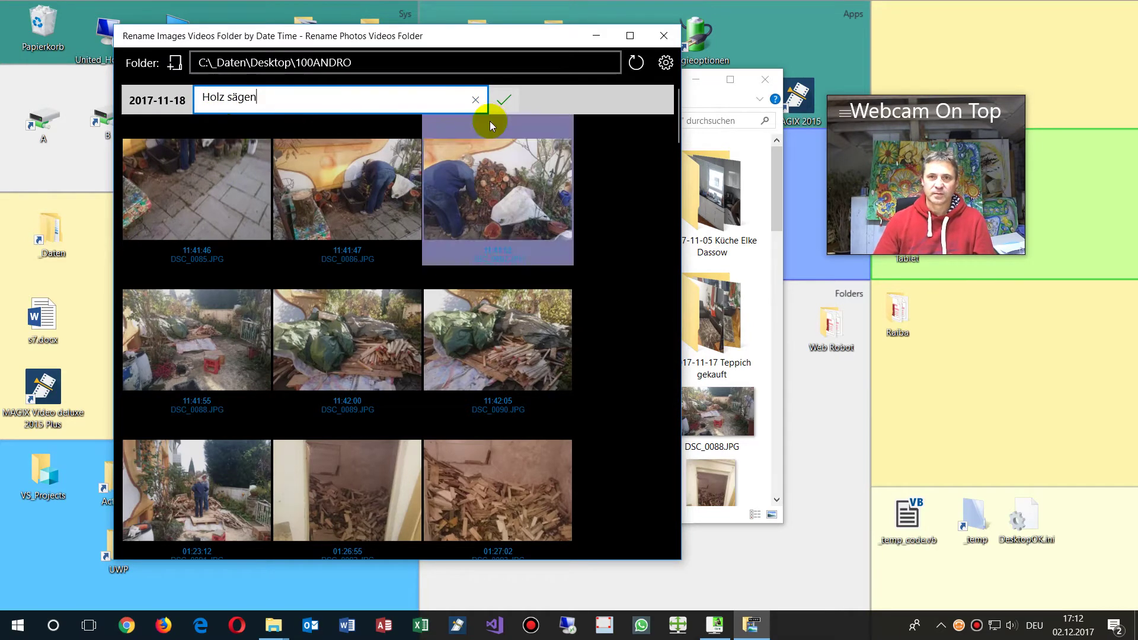
pyautogui.click(503, 101)
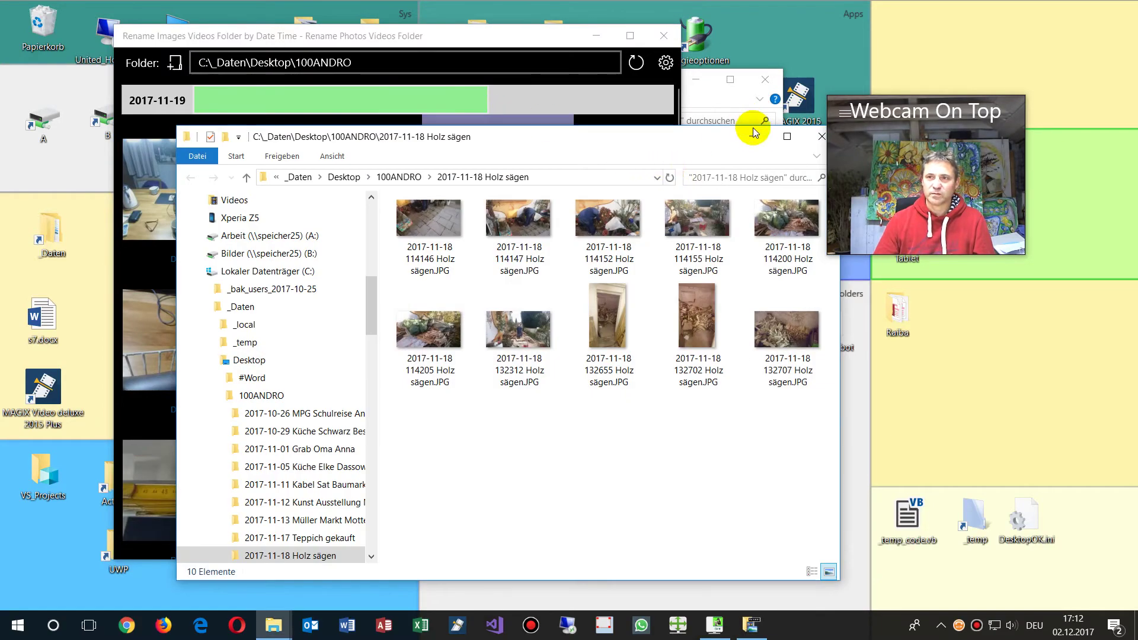
pyautogui.click(820, 137)
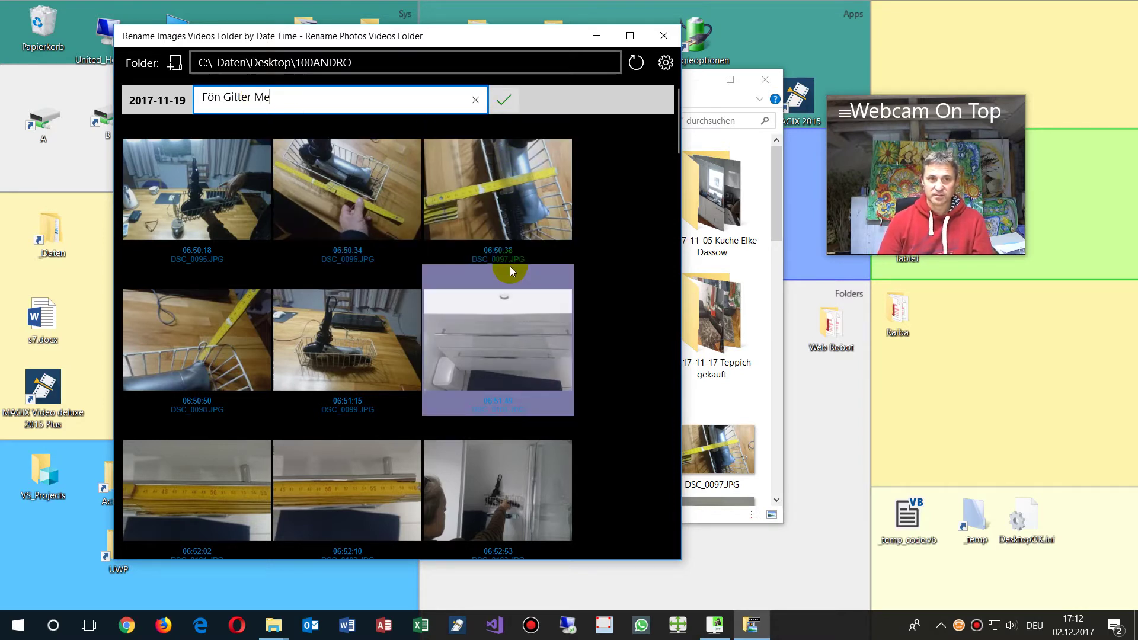
# Step: Enter the names "Fön Gitter Messe" for the 2017-11-19 group and "Küche Messe Stuttgart" for the 2017-11-20 group
pyautogui.write('e')
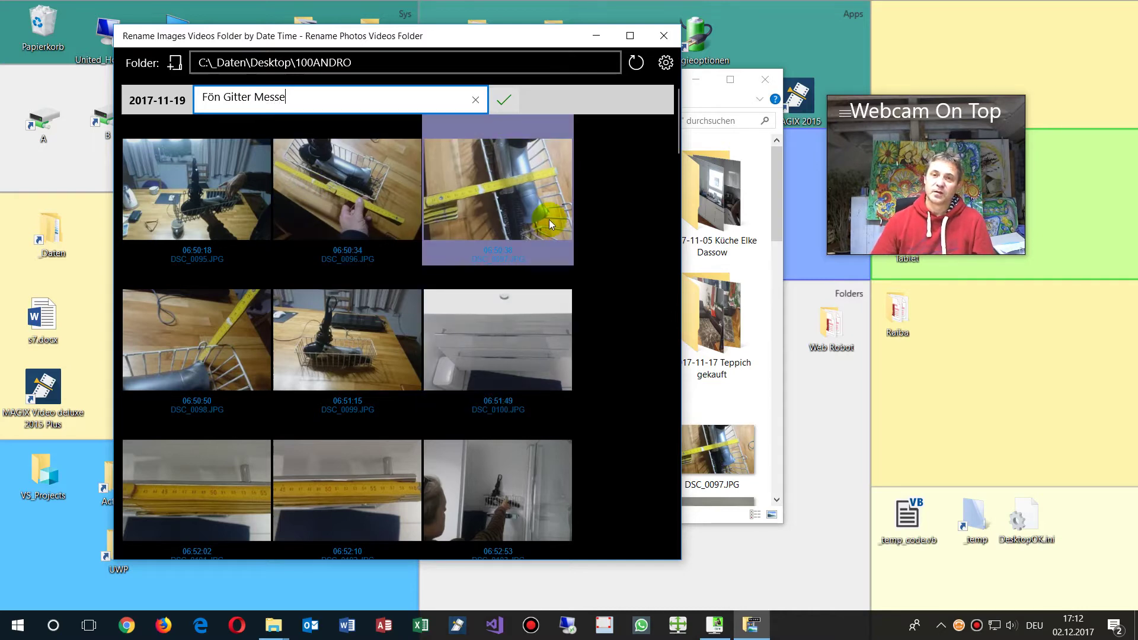
pyautogui.scroll(-5, 549, 220)
pyautogui.scroll(-3, 374, 247)
pyautogui.click(224, 175)
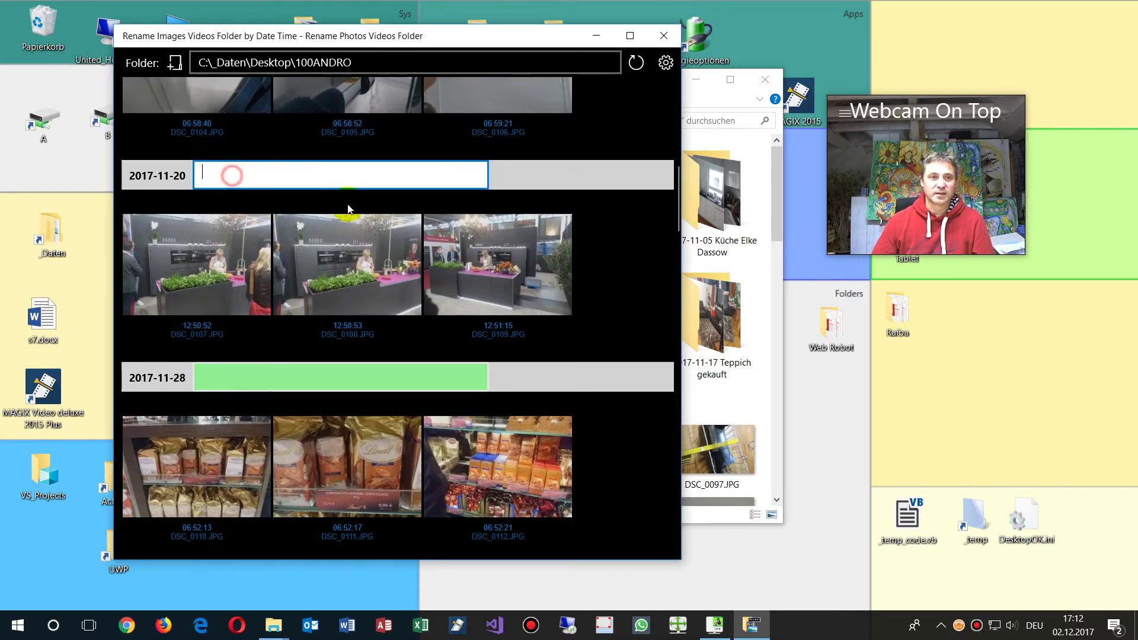
pyautogui.write('Küche')
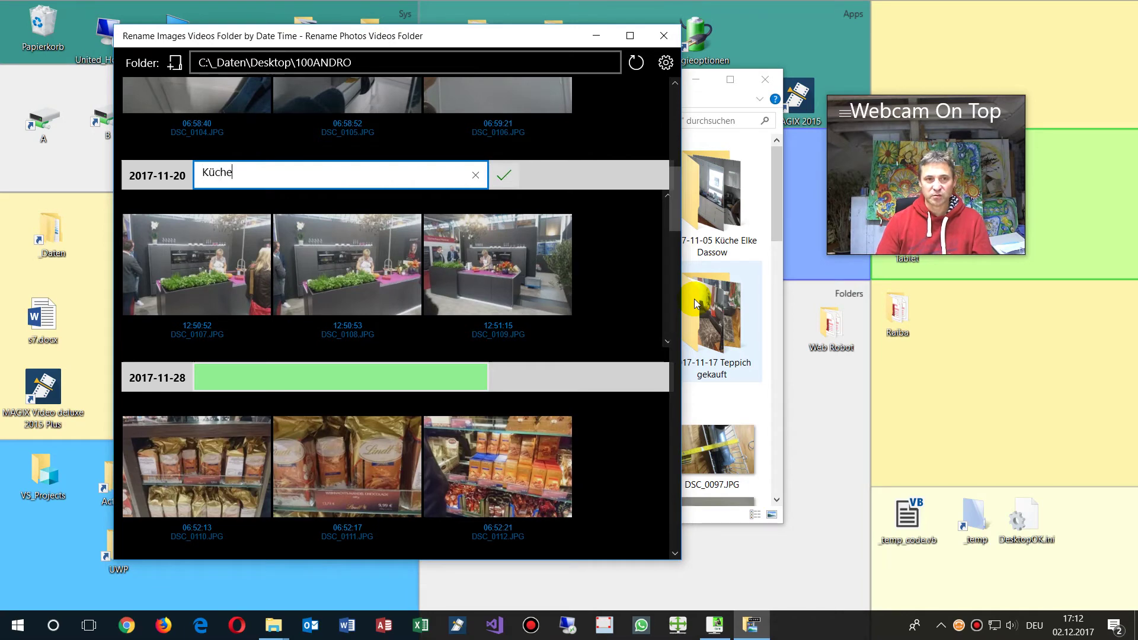
pyautogui.write('n')
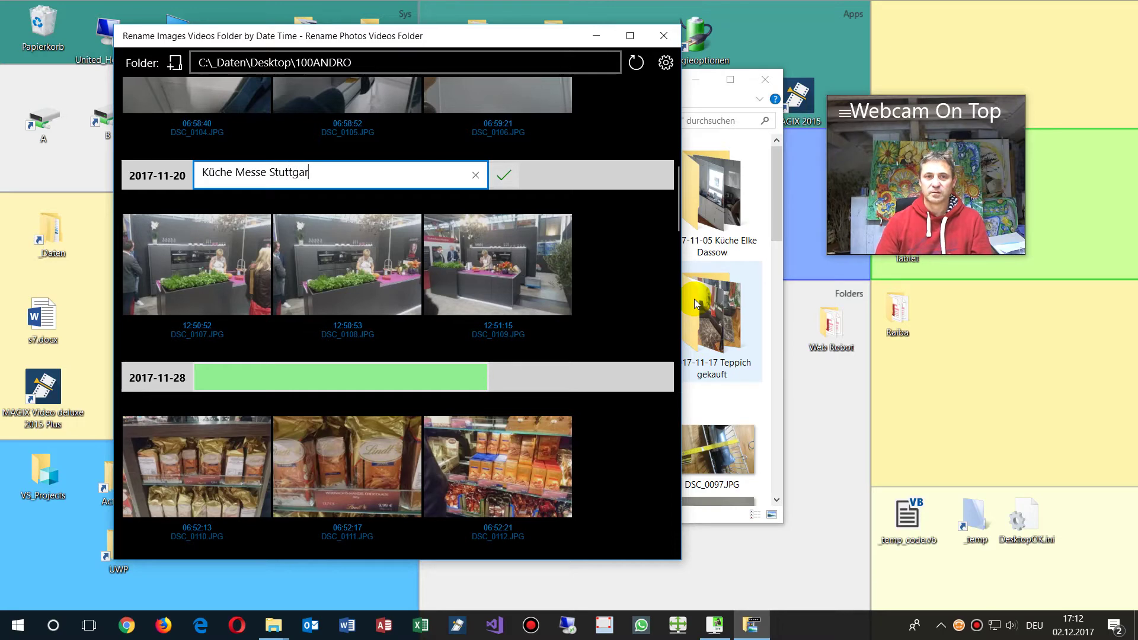
# Step: Enter "Lindt Schoko Metzingen" as the name of the 2017-11-28 photo group, checking all its pictures
pyautogui.click(204, 241)
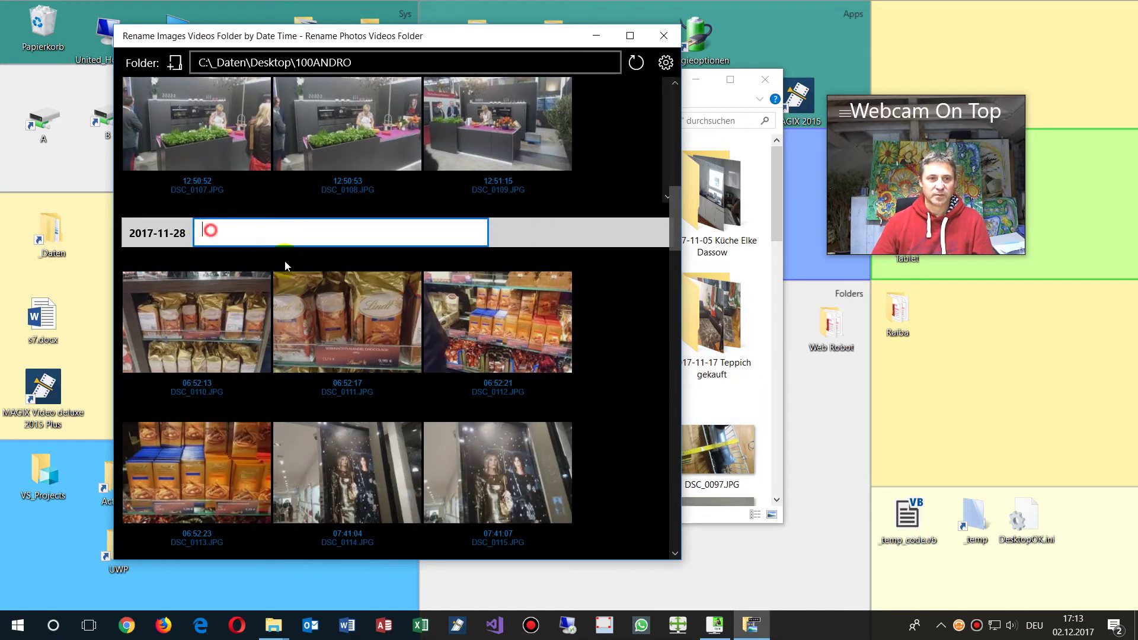
pyautogui.scroll(-2, 475, 416)
pyautogui.write('Lind')
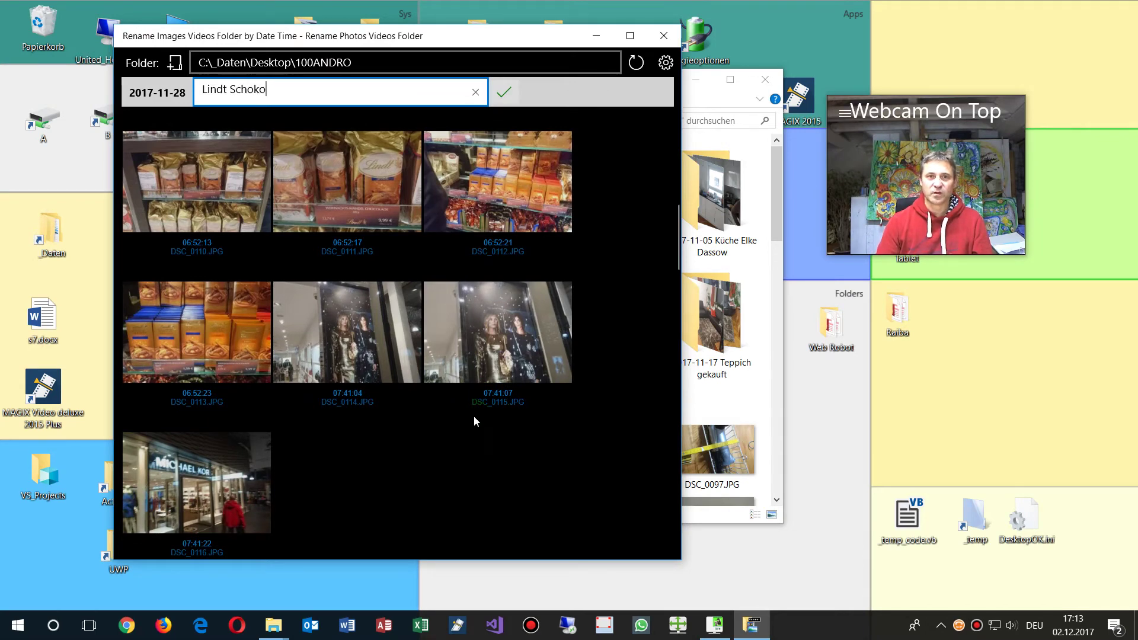
pyautogui.write('t Schoko')
pyautogui.click(338, 348)
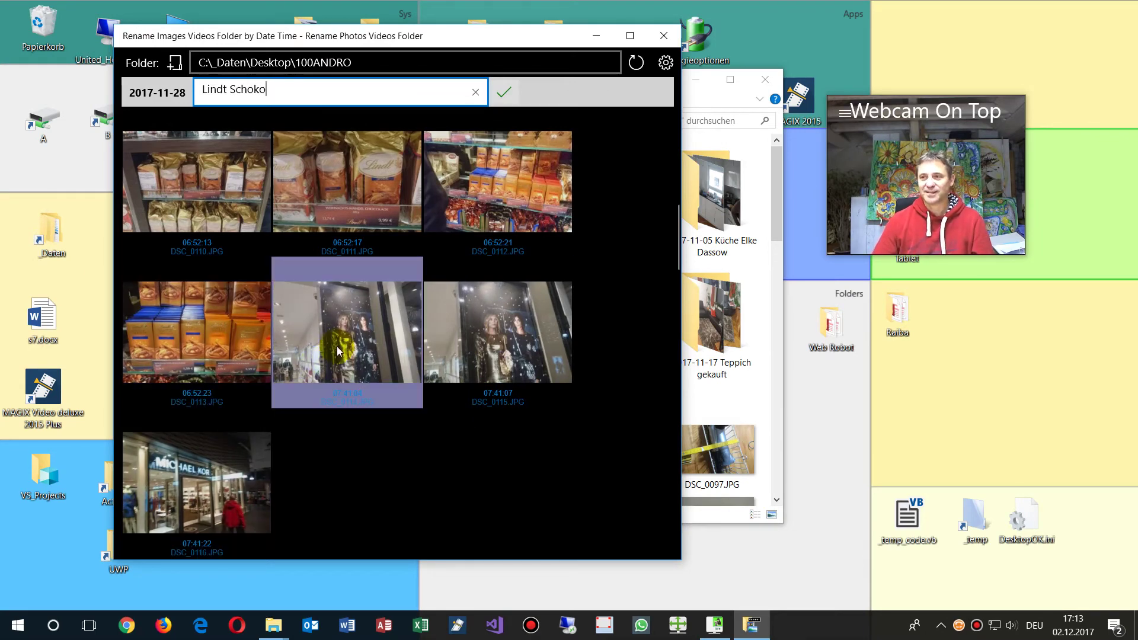
pyautogui.scroll(-1, 342, 354)
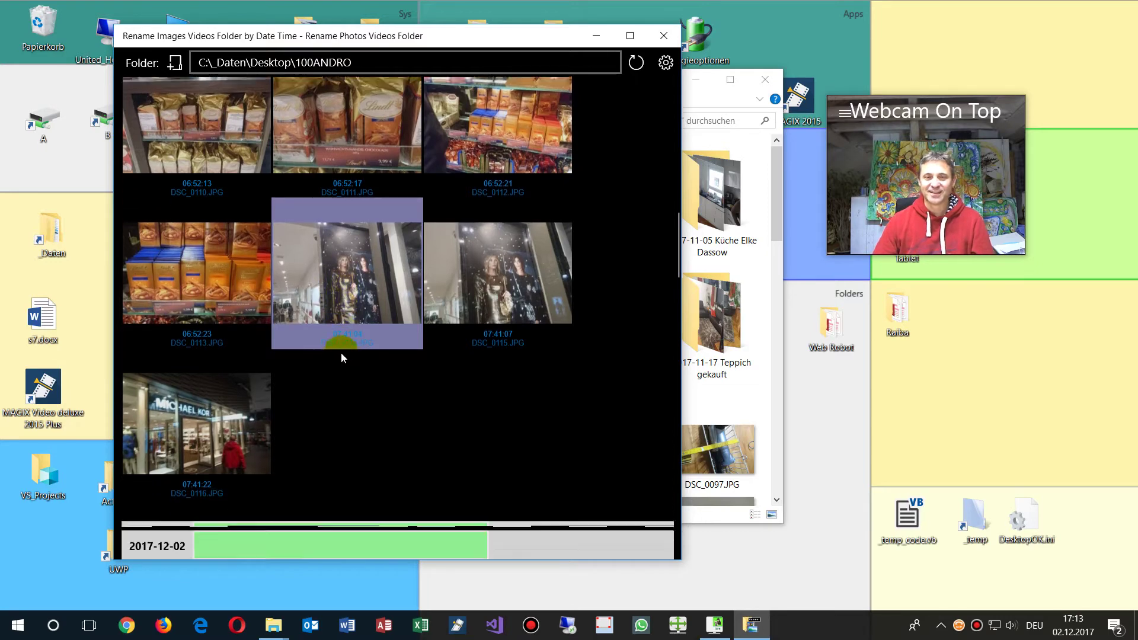
pyautogui.click(501, 275)
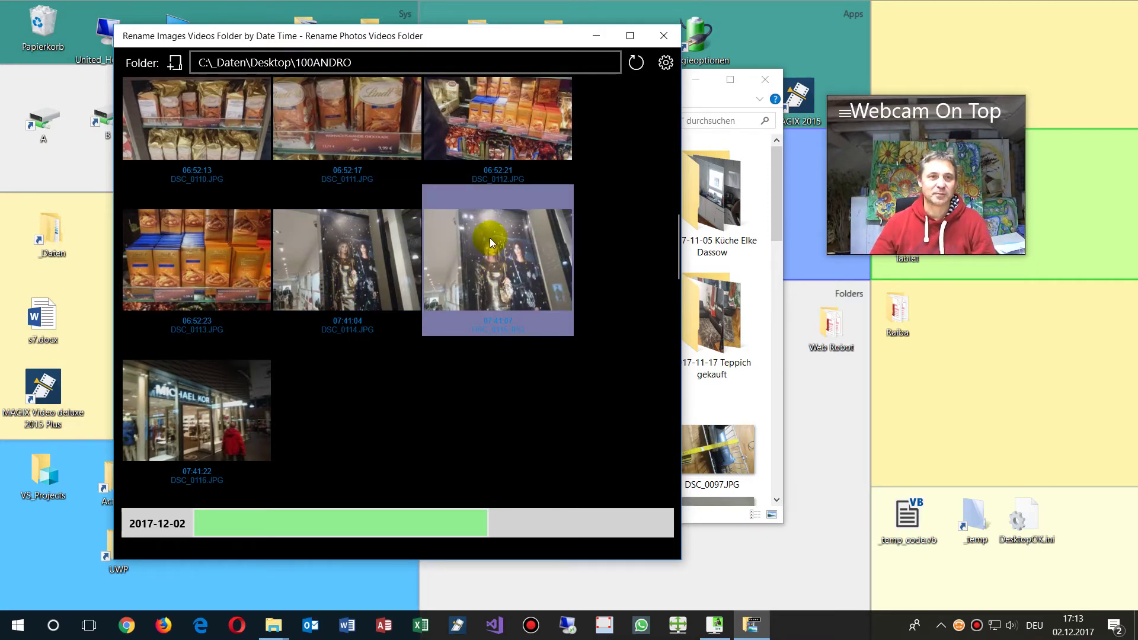
pyautogui.scroll(2, 468, 246)
pyautogui.click(313, 162)
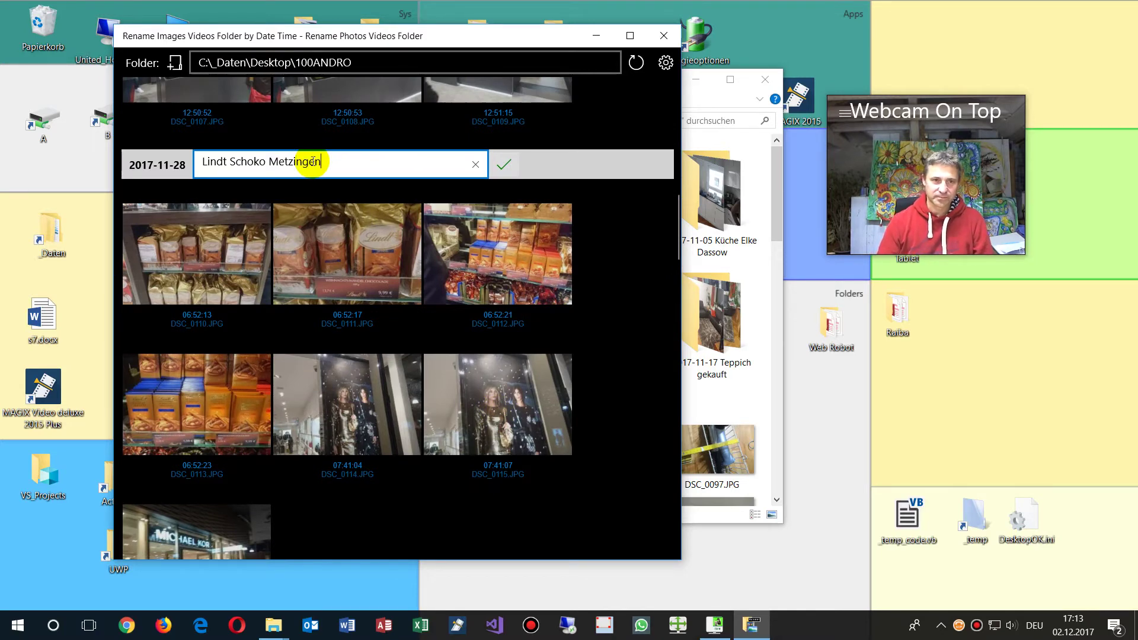
# Step: Enter "Schimmel Käse Aldi" as the name of the 2017-12-02 photo group
pyautogui.scroll(-2, 521, 291)
pyautogui.scroll(-7, 503, 271)
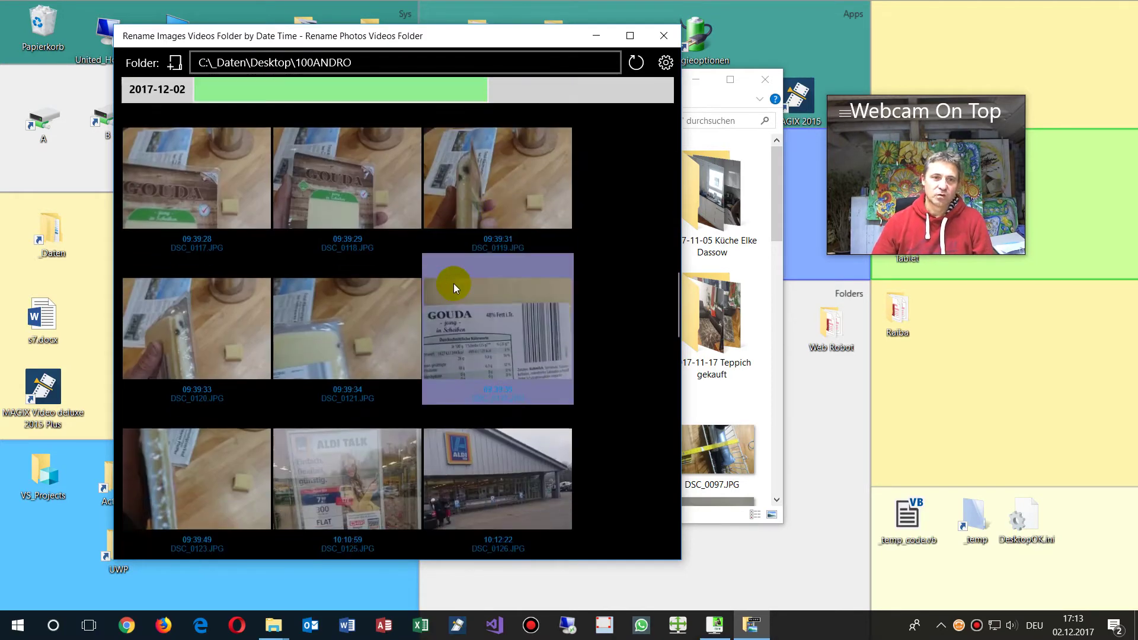
pyautogui.scroll(2, 256, 177)
pyautogui.click(241, 231)
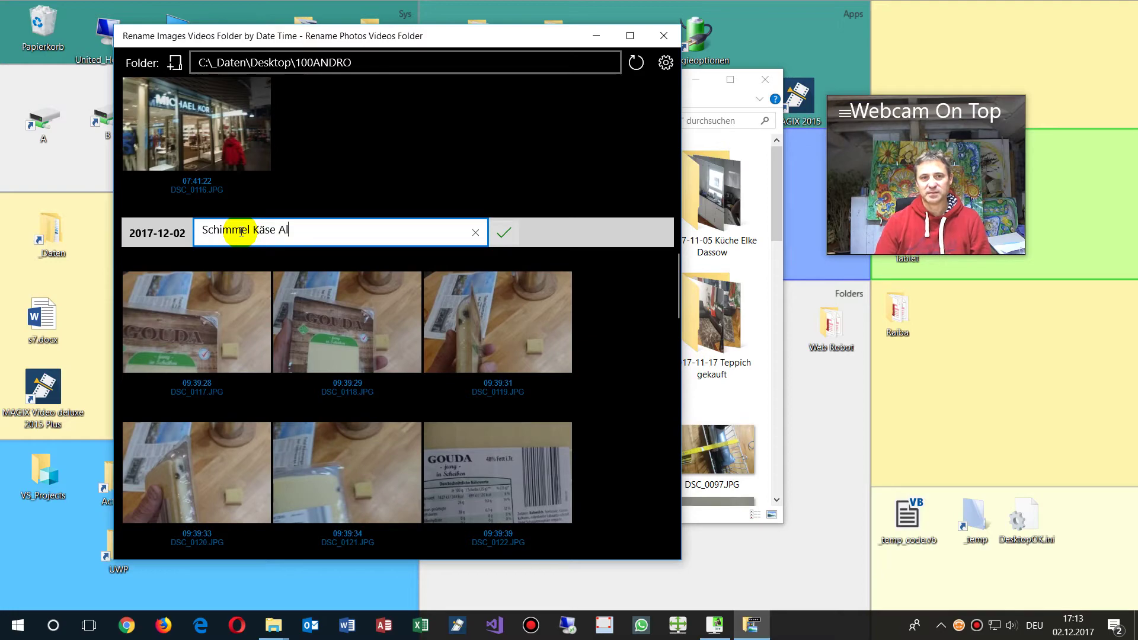
pyautogui.write('Schimmel Käse Aldi')
pyautogui.press('Return')
# Step: Review the remaining 2017-12-02 pictures and extend that group's name to "Schimmel Käse Aldi Talk Starter"
pyautogui.scroll(-6, 336, 257)
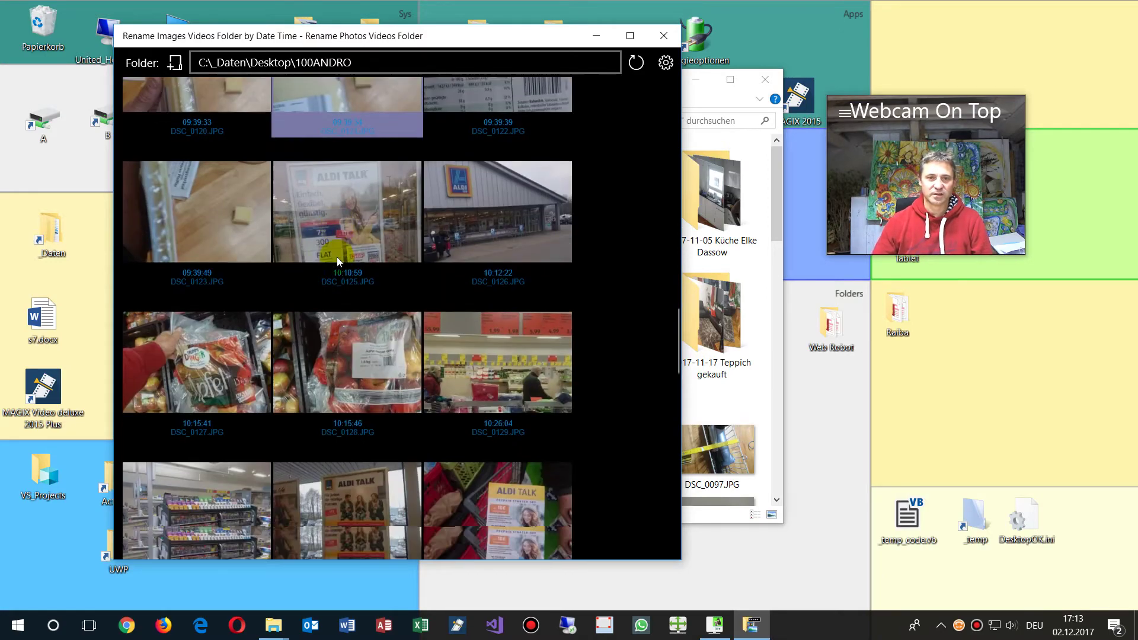
pyautogui.scroll(-8, 337, 258)
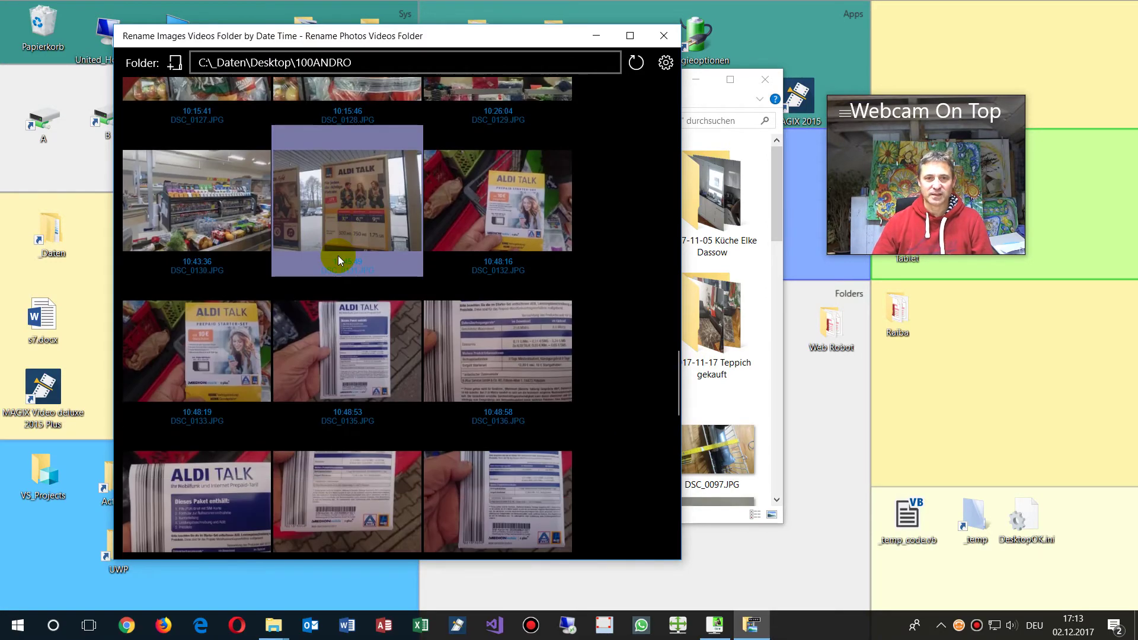
pyautogui.scroll(10, 342, 255)
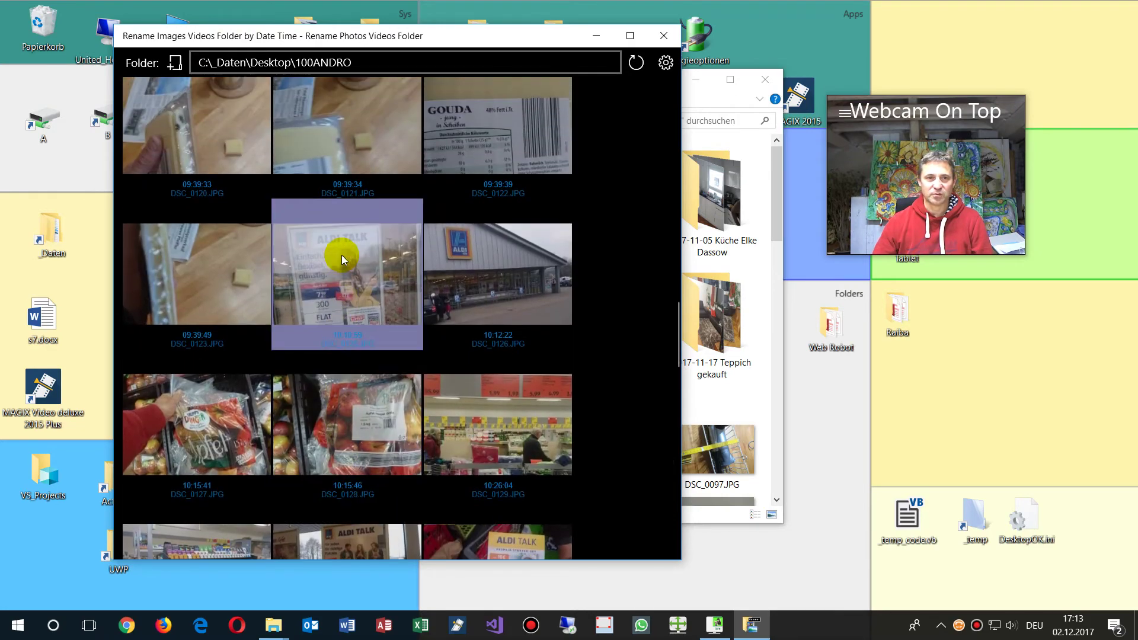
pyautogui.click(341, 374)
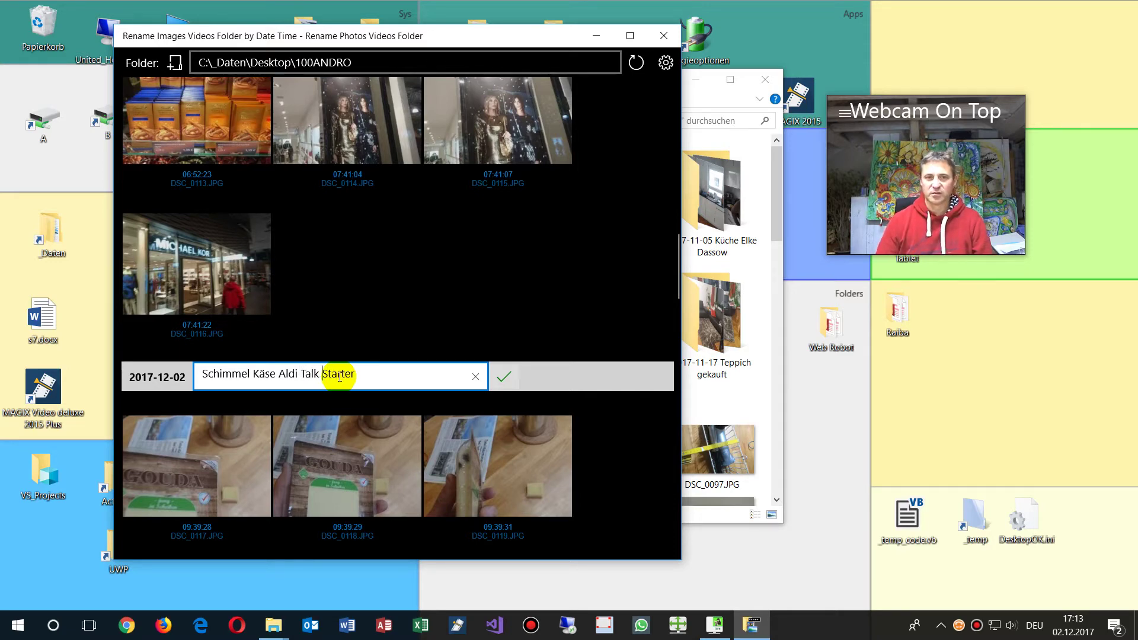
# Step: Look through the videos grouped under 2017-11-12 and return to the 2017-12-02 photo group
pyautogui.scroll(-15, 350, 387)
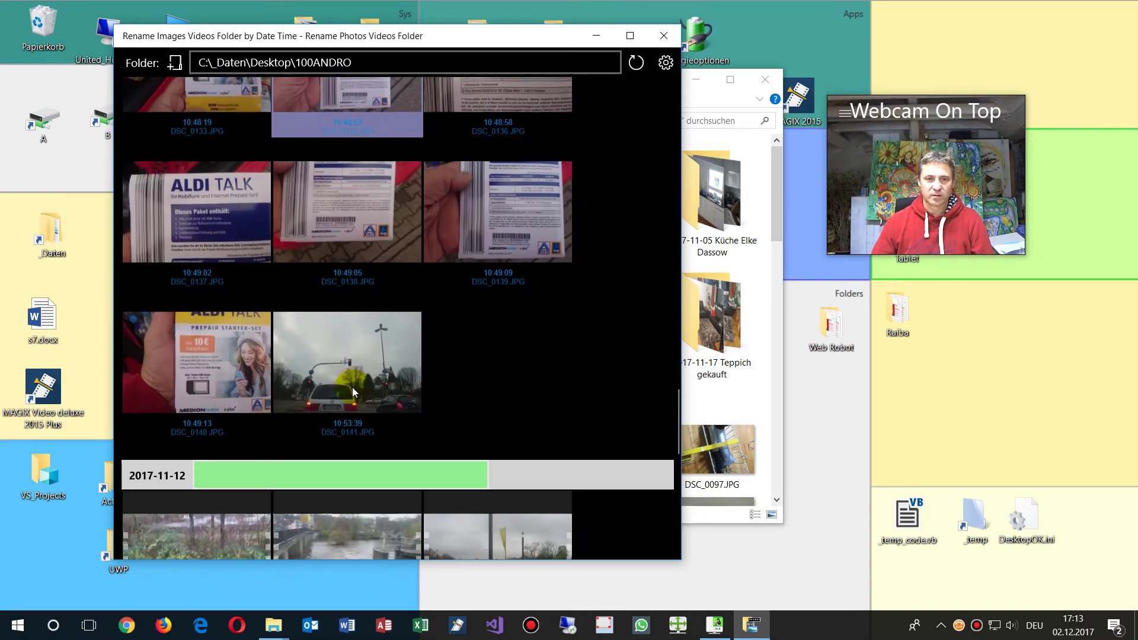
pyautogui.click(217, 260)
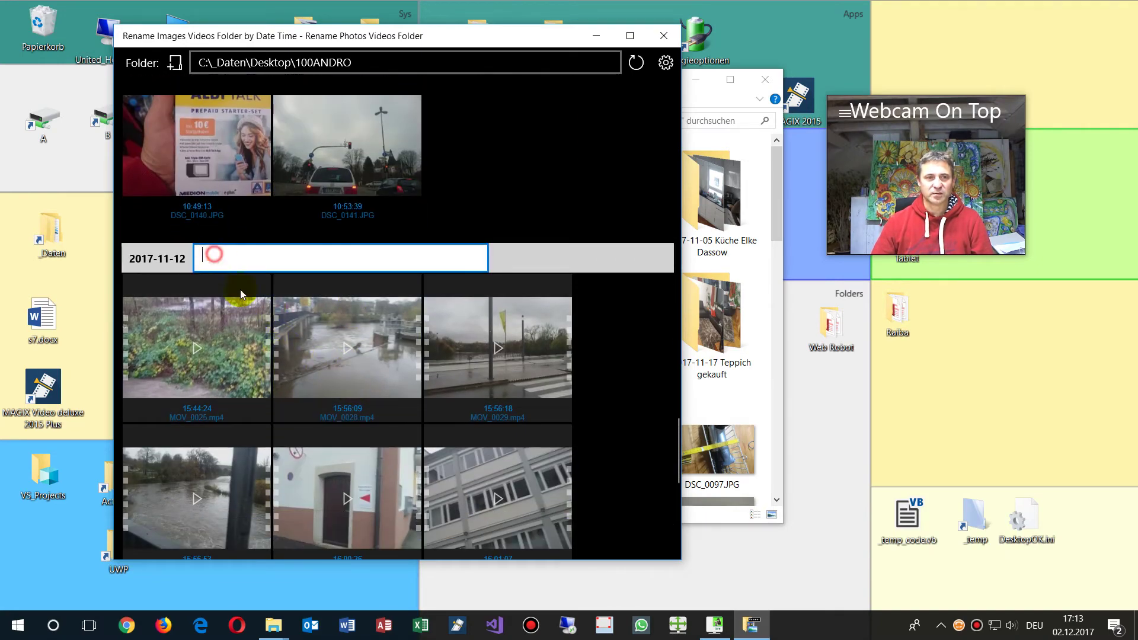
pyautogui.scroll(-5, 286, 351)
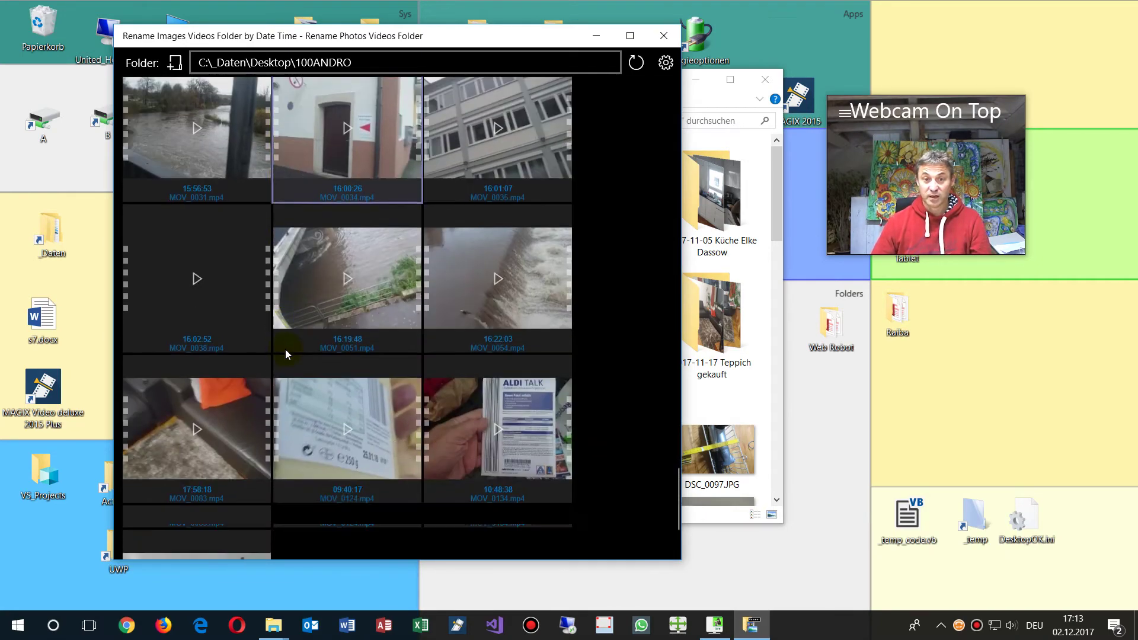
pyautogui.scroll(-6, 286, 349)
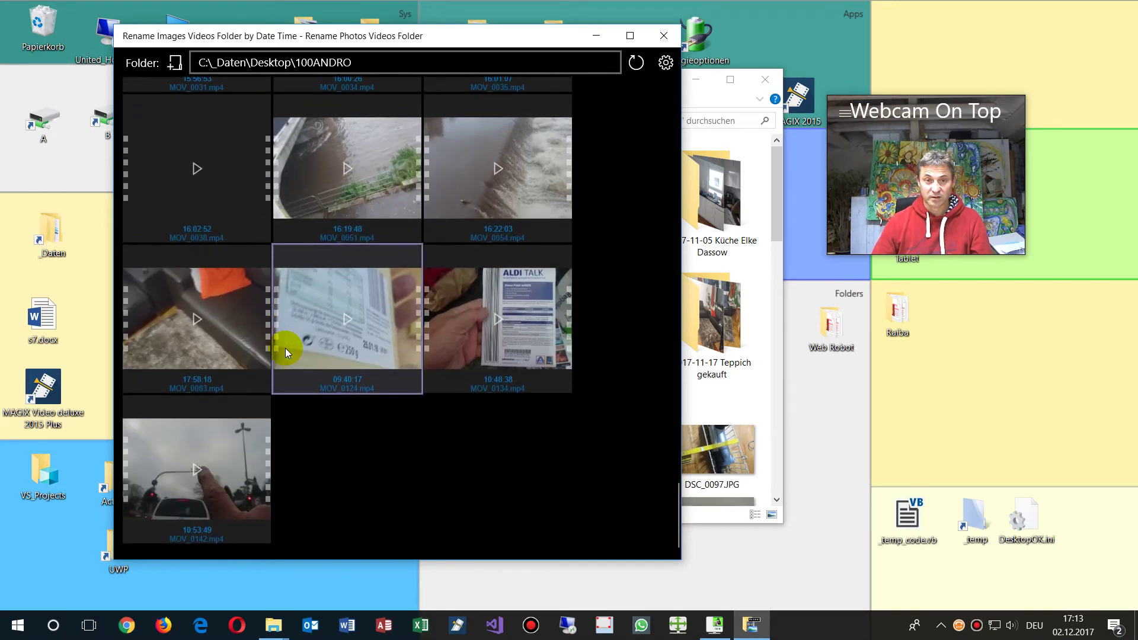
pyautogui.scroll(-10, 286, 347)
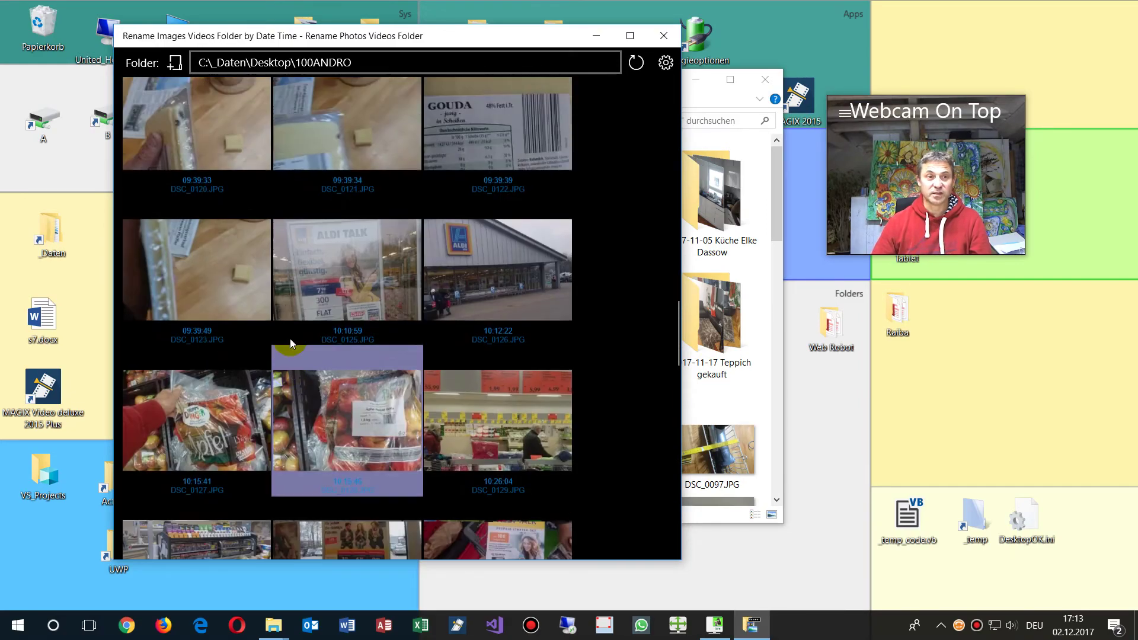
pyautogui.click(504, 94)
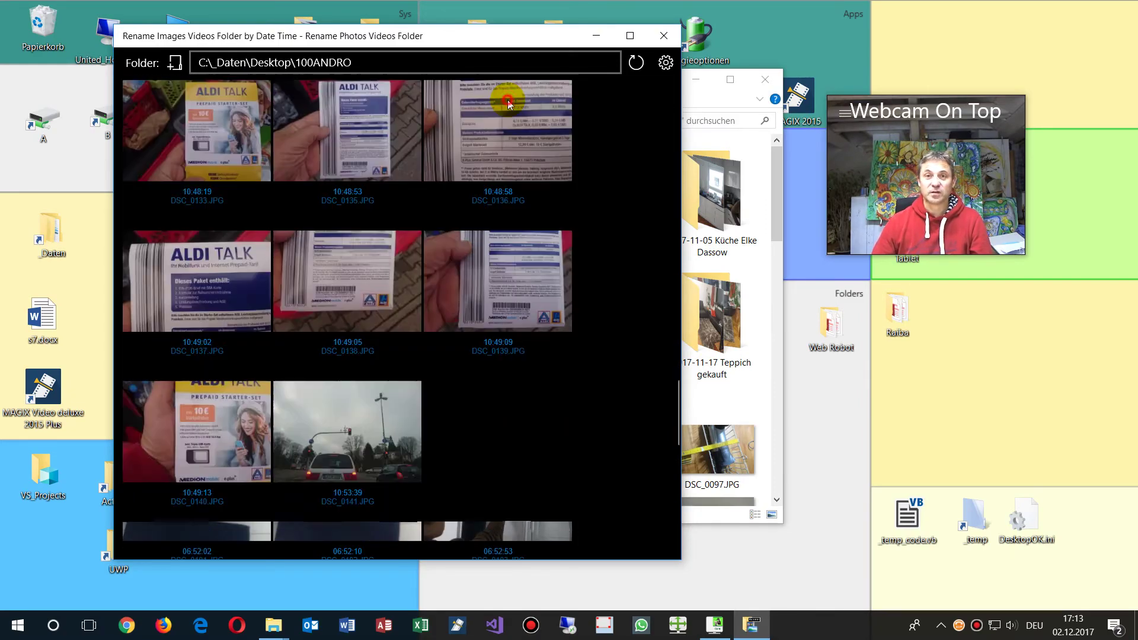
pyautogui.scroll(3, 508, 224)
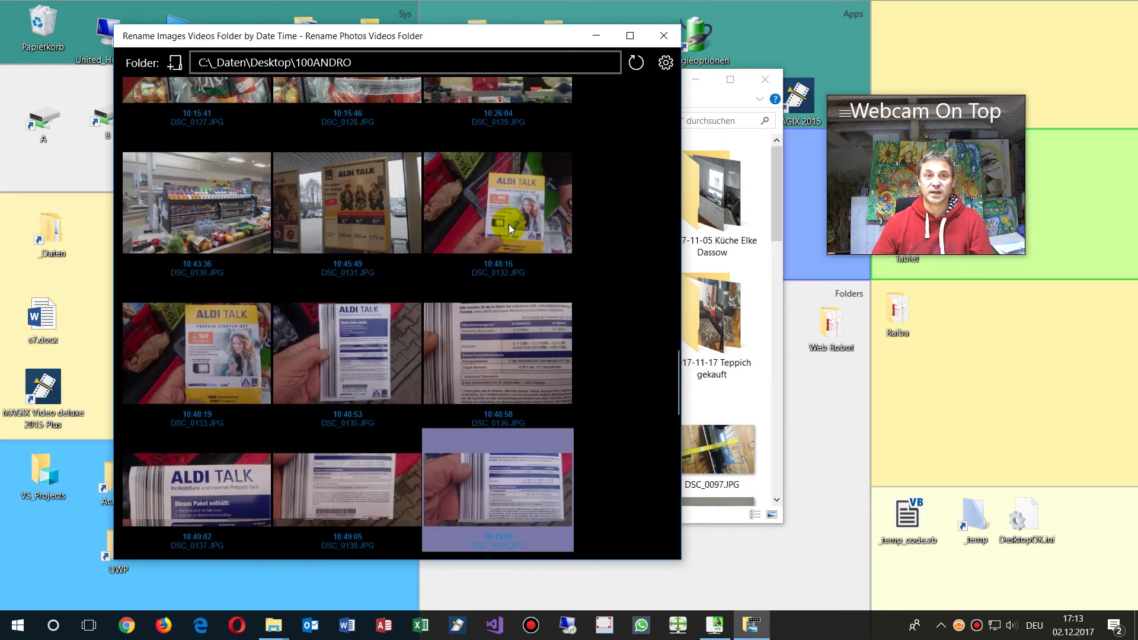
pyautogui.scroll(5, 510, 219)
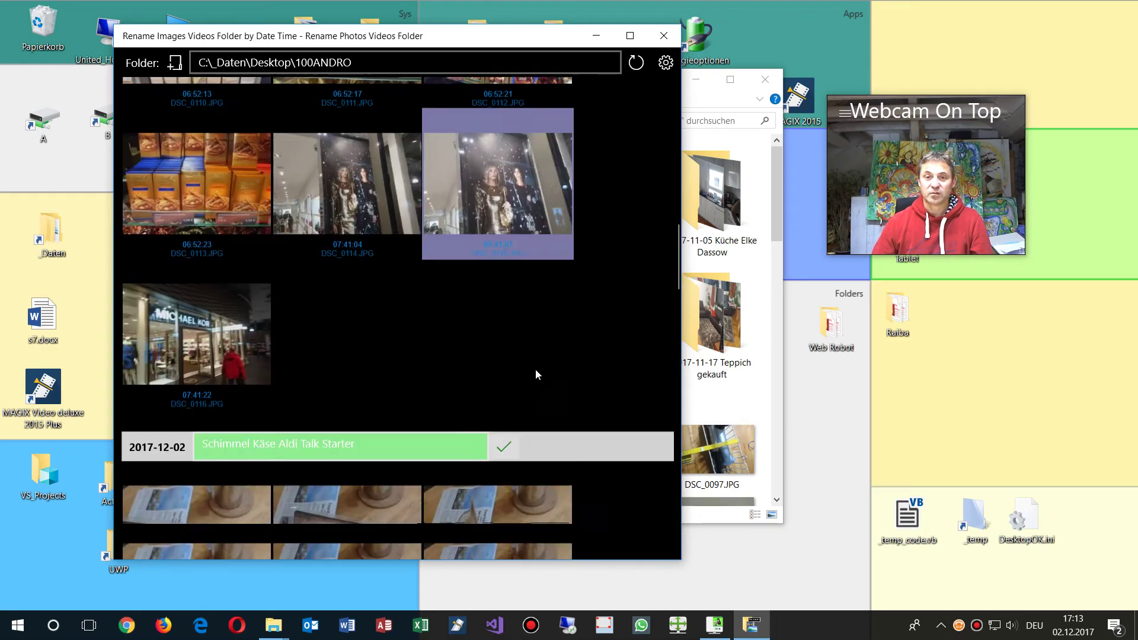
# Step: Apply the name "Schimmel Käse Aldi Talk Starter" to the 2017-12-02 photo group and dismiss the opened folder window
pyautogui.click(503, 299)
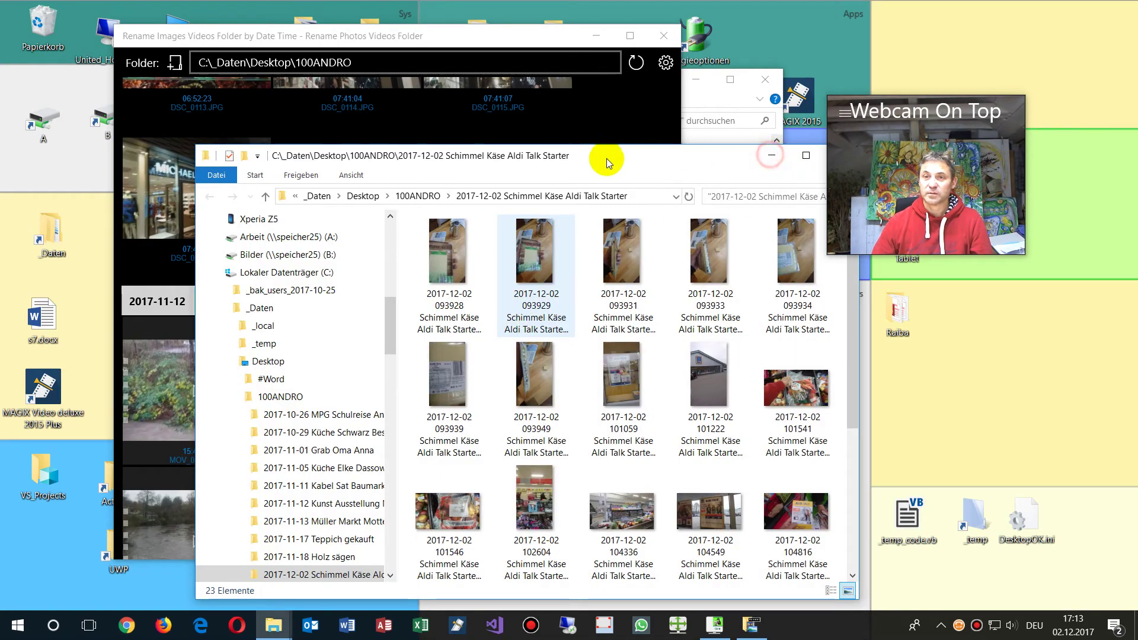
pyautogui.scroll(10, 598, 105)
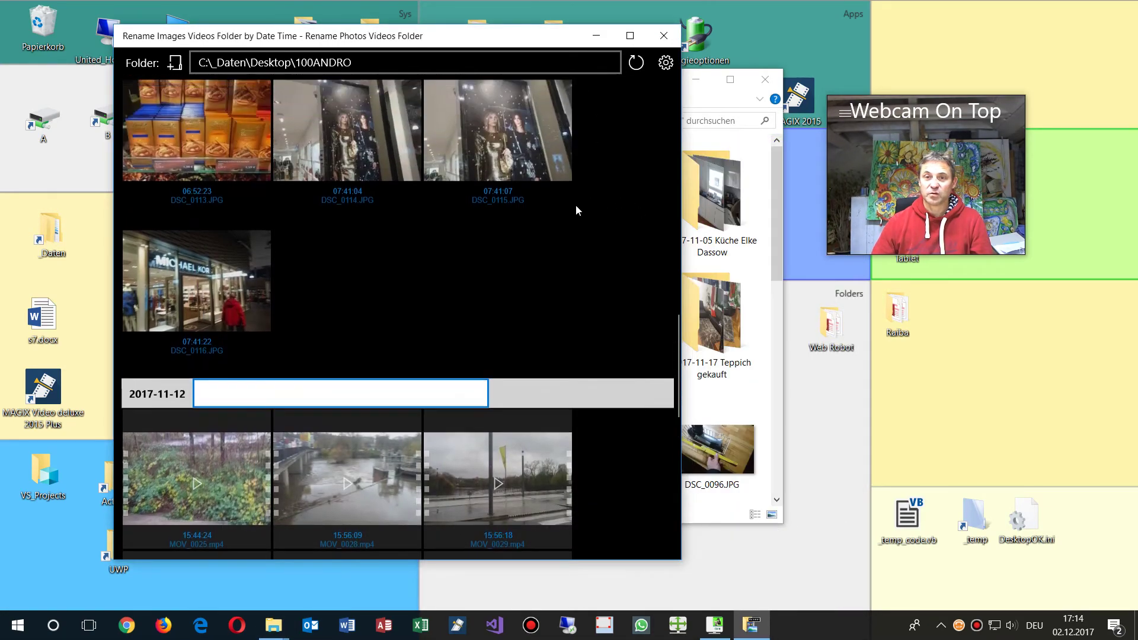
pyautogui.click(492, 306)
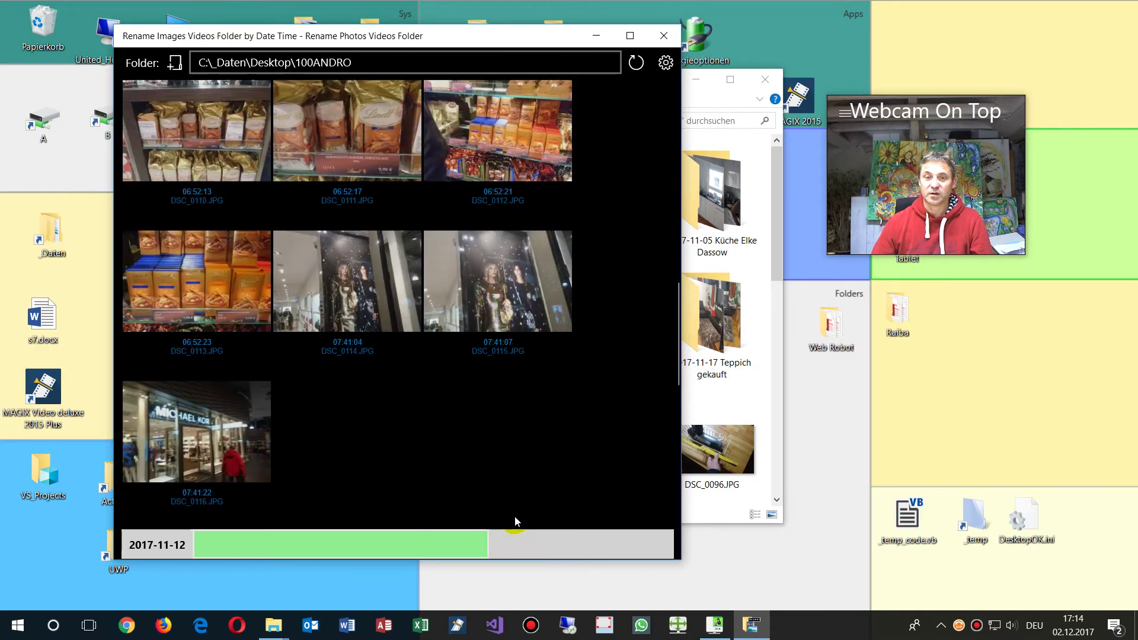
# Step: Apply the name "Küche Messe Stuttgart" to the 2017-11-20 photo group and close the opened folder window
pyautogui.scroll(-4, 511, 507)
pyautogui.scroll(5, 534, 205)
pyautogui.scroll(5, 535, 211)
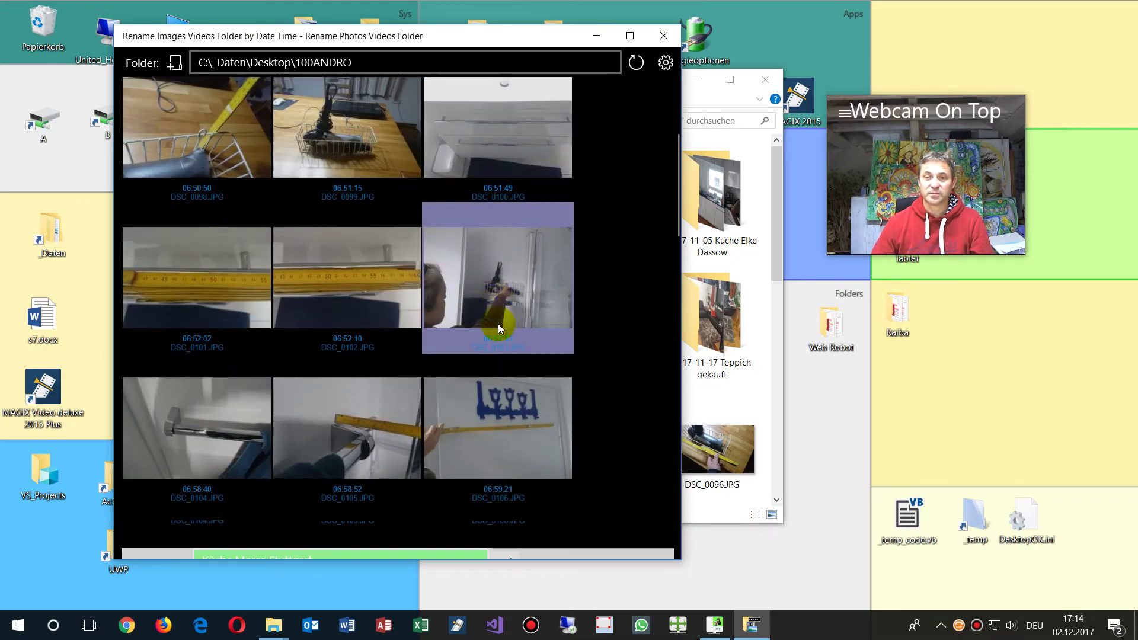
pyautogui.click(504, 272)
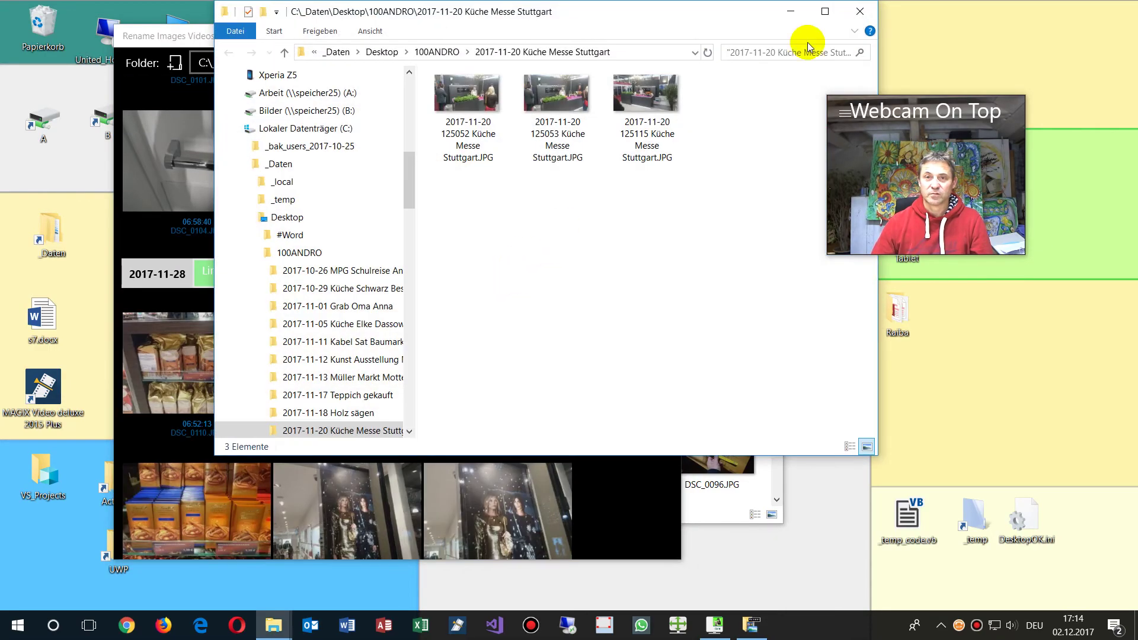
pyautogui.click(866, 10)
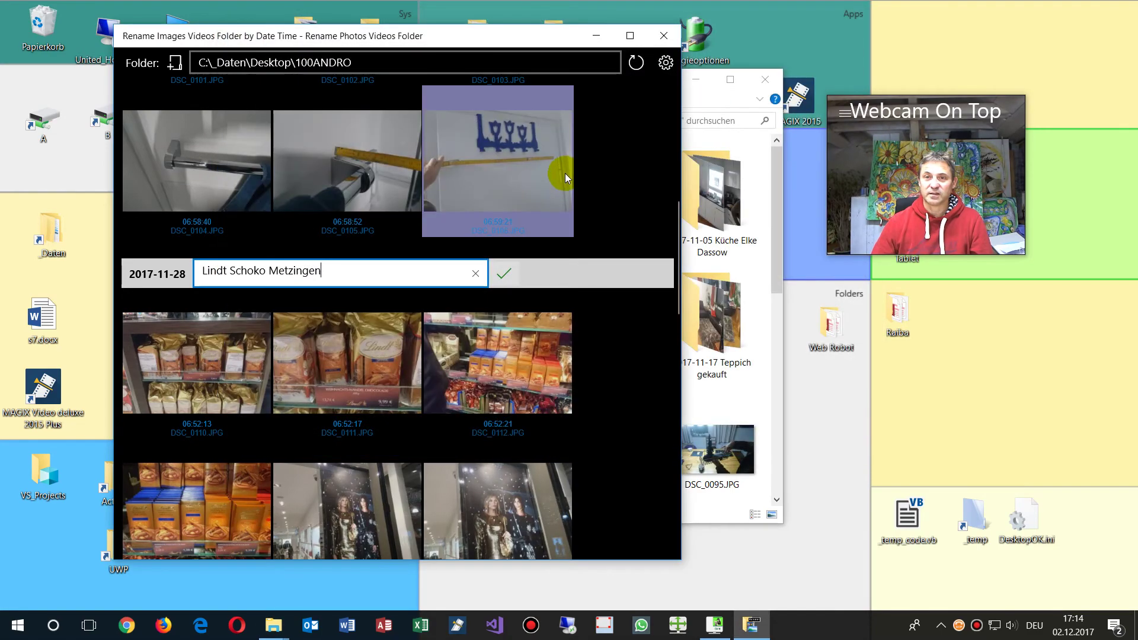
# Step: Apply the names "Lindt Schoko Metzingen" for 2017-11-28 and "Fön Gitter Messe" for 2017-11-19, closing each opened folder window
pyautogui.click(503, 276)
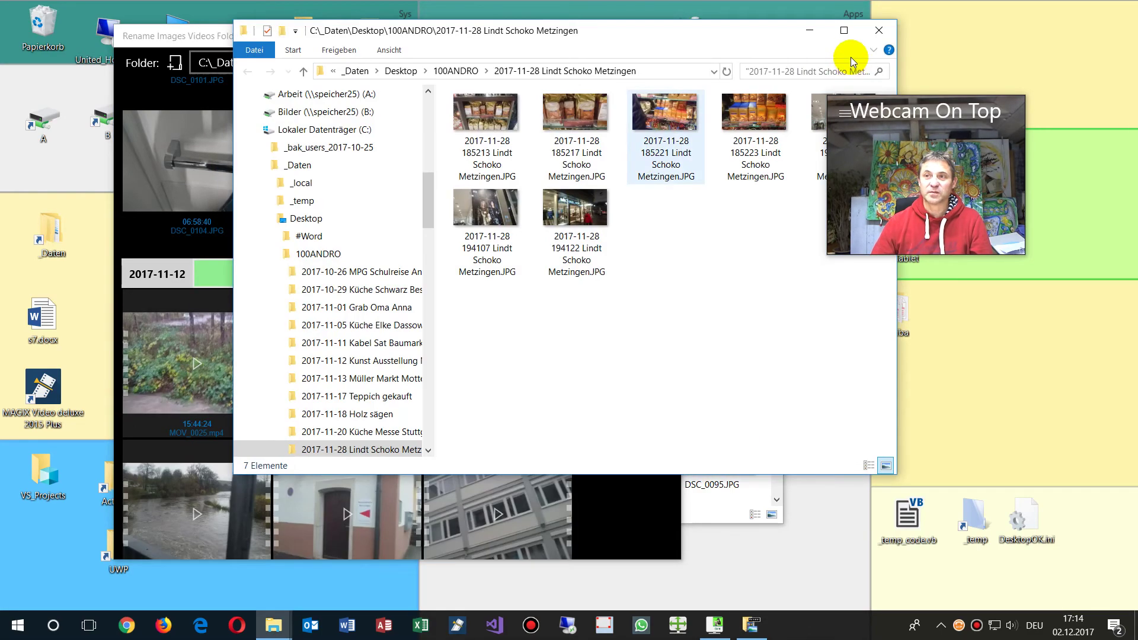
pyautogui.hotkey('alt', 'F4')
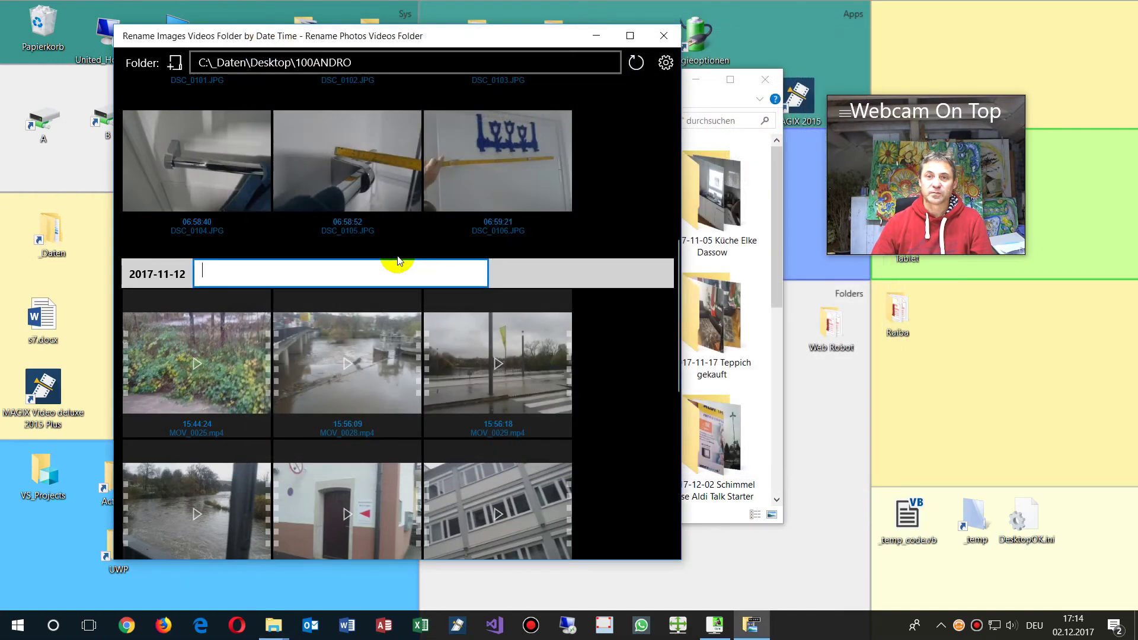
pyautogui.scroll(-5, 547, 222)
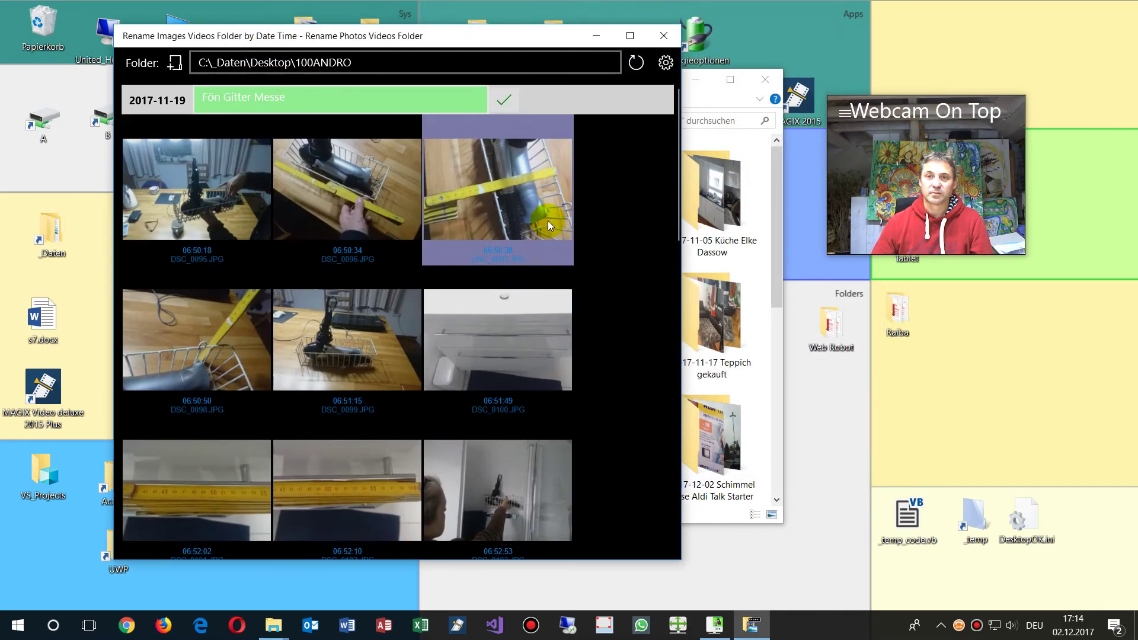
pyautogui.click(504, 100)
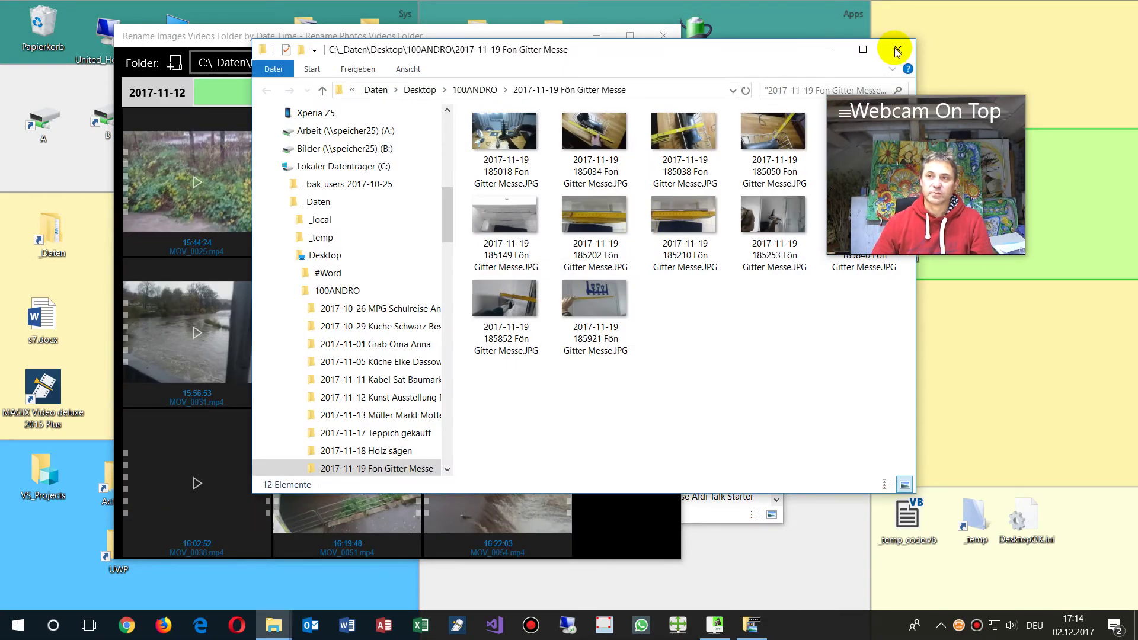
pyautogui.hotkey('alt', 'F4')
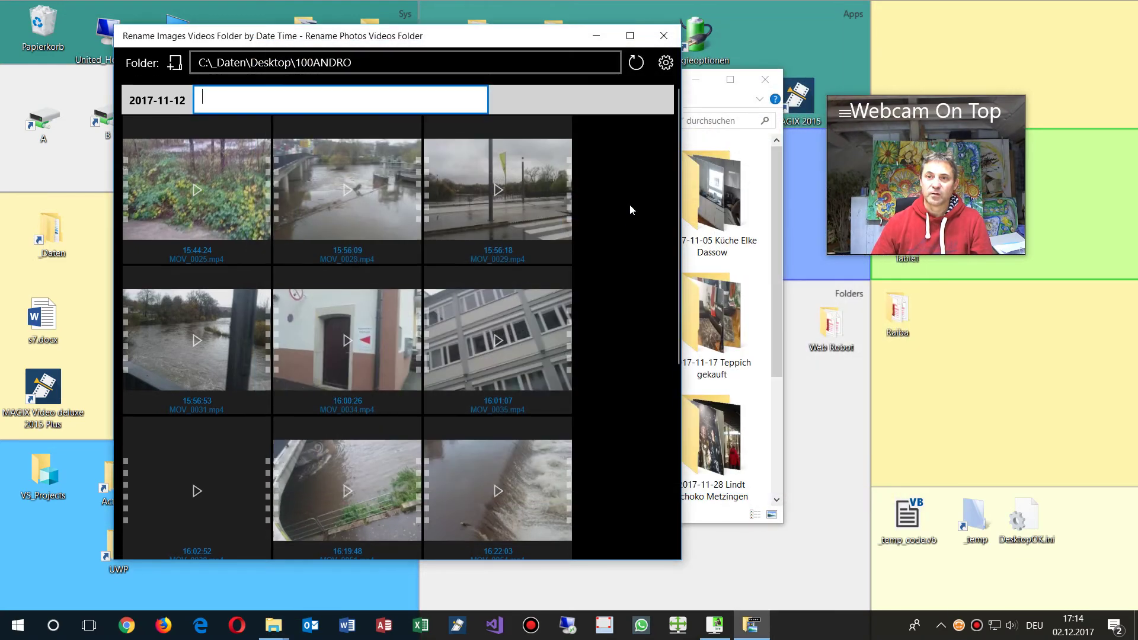
# Step: Look through the remaining unnamed videos grouped under 2017-11-12
pyautogui.scroll(-5, 629, 205)
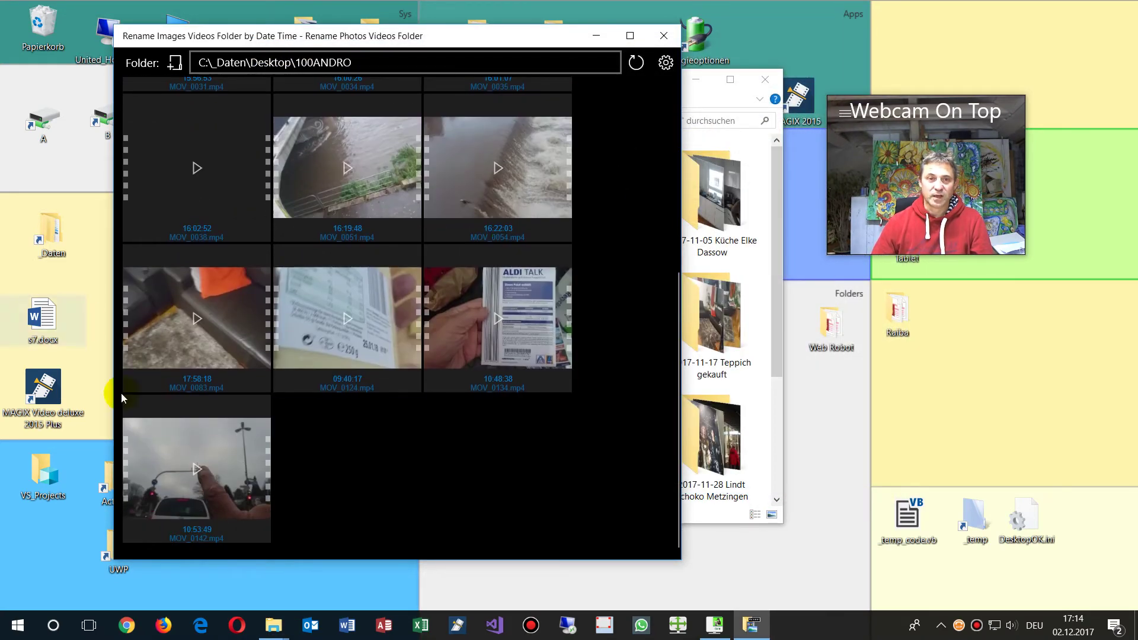
pyautogui.click(306, 155)
pyautogui.click(342, 306)
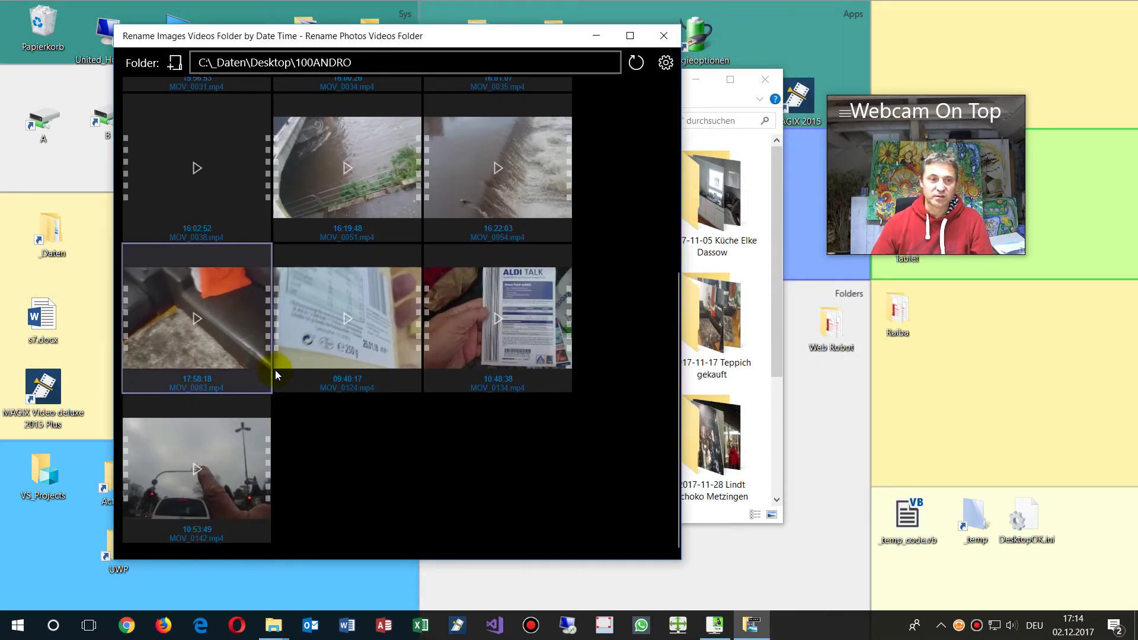
pyautogui.scroll(5, 627, 271)
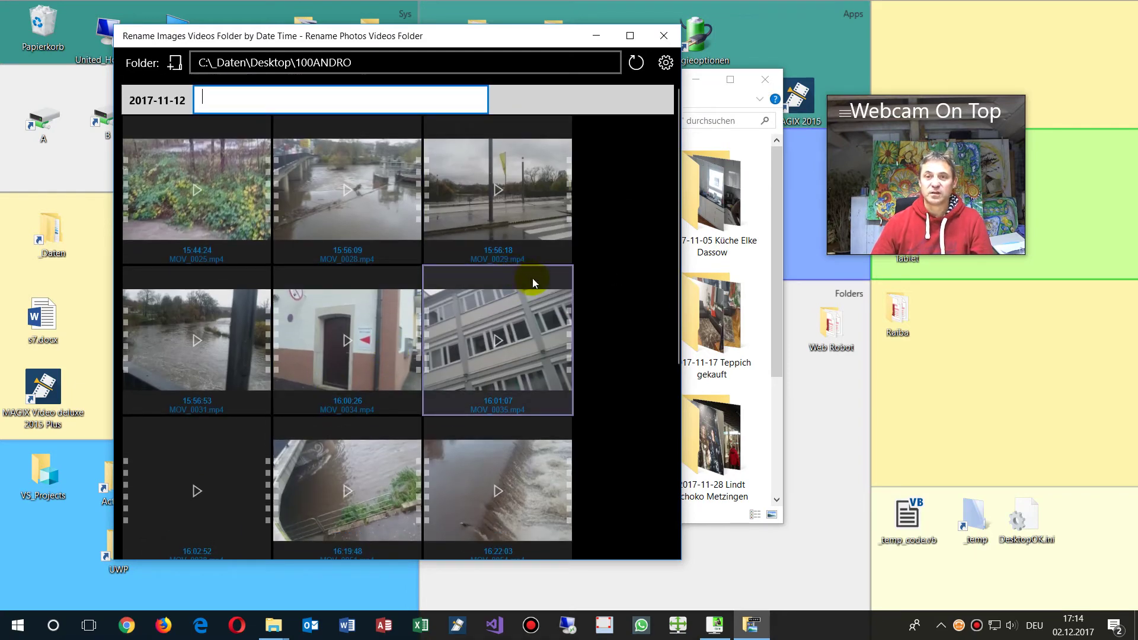
pyautogui.click(533, 305)
pyautogui.click(267, 376)
pyautogui.scroll(-5, 267, 375)
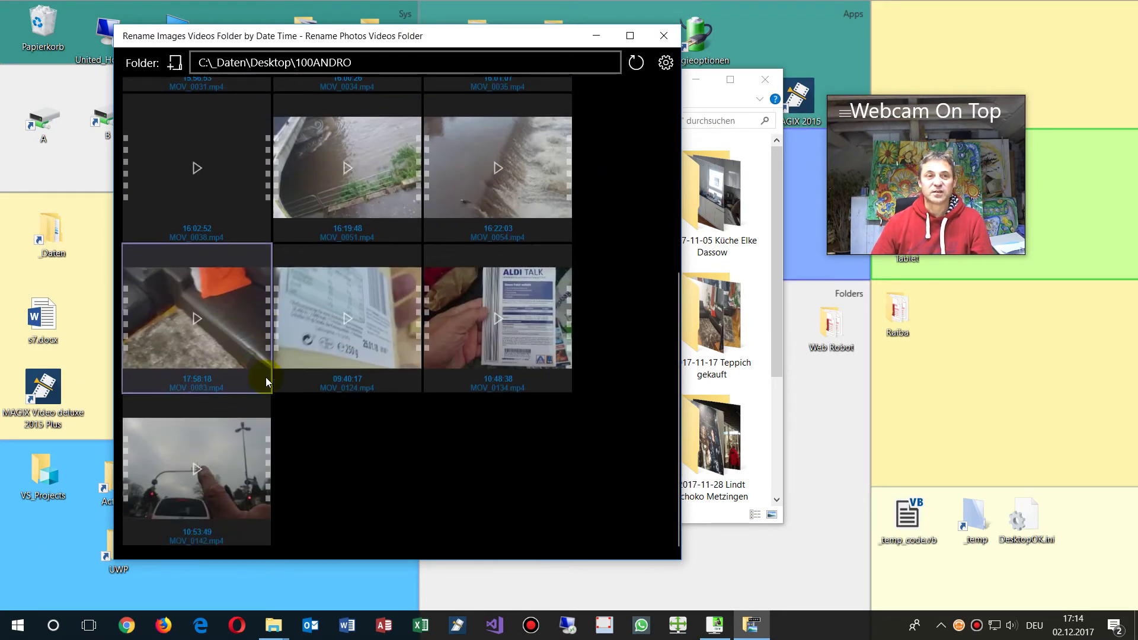
pyautogui.click(476, 346)
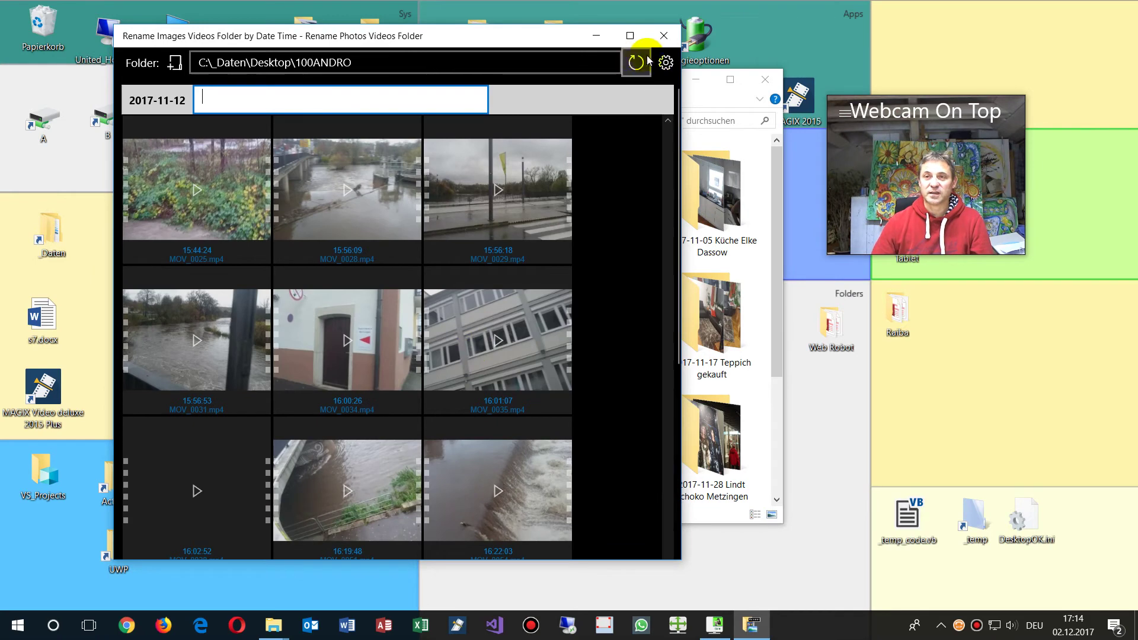
pyautogui.click(660, 42)
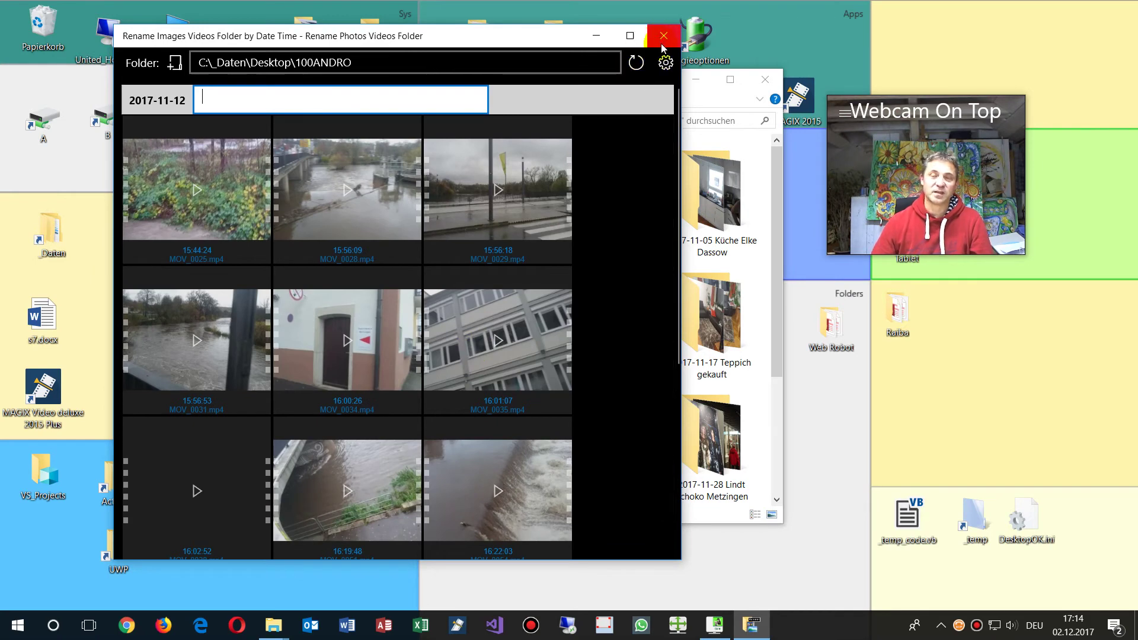
pyautogui.scroll(-5, 630, 231)
pyautogui.scroll(5, 626, 243)
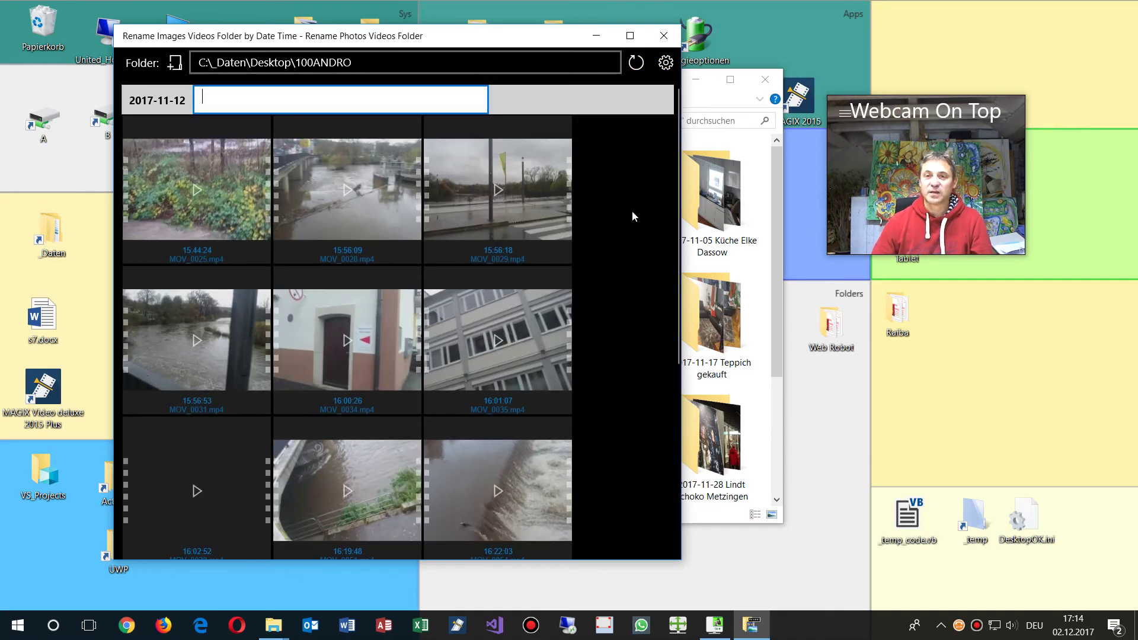
# Step: Close the renaming app and change the 100ANDRO folder's view to a compact list of all folders and videos
pyautogui.click(663, 35)
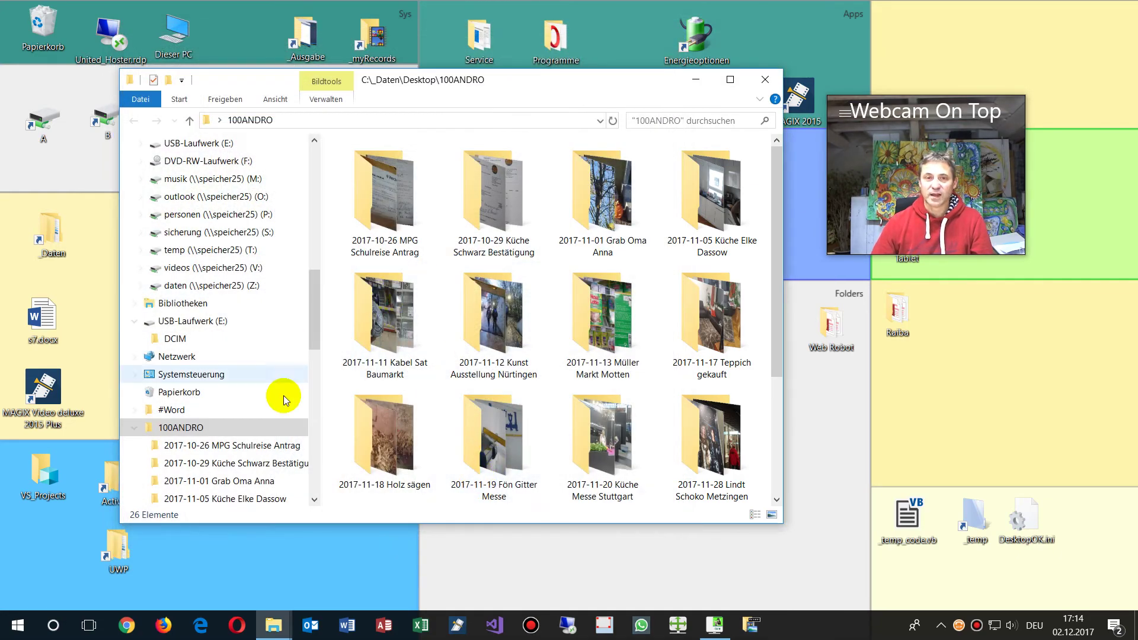
pyautogui.scroll(-3, 261, 468)
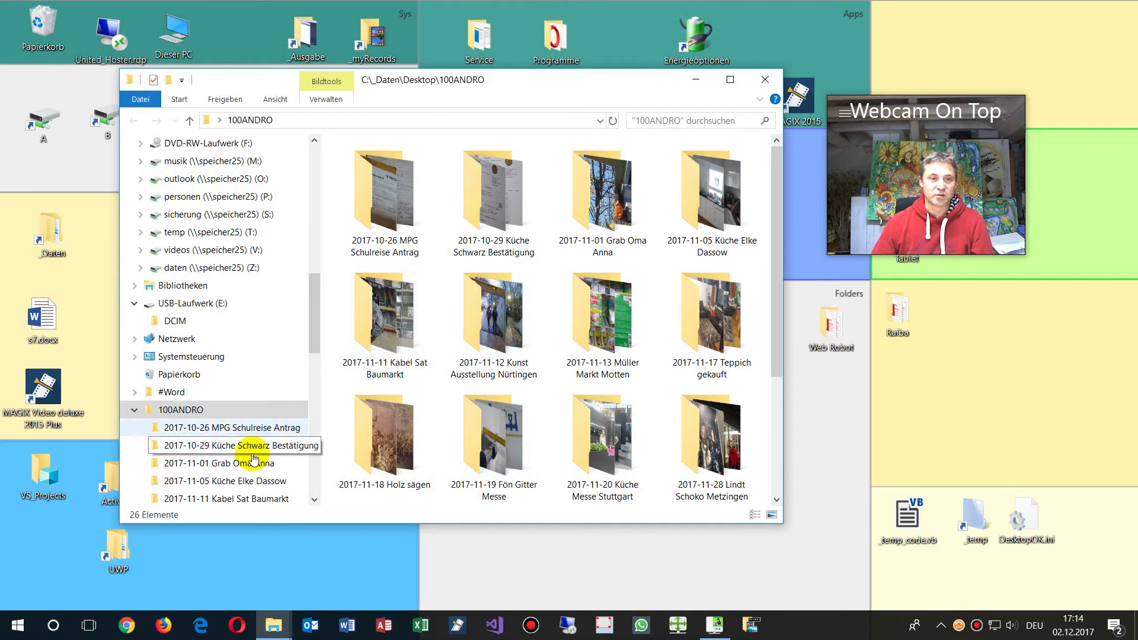
pyautogui.click(385, 375)
pyautogui.keyDown('ctrl'); pyautogui.scroll(-4, 386, 378); pyautogui.keyUp('ctrl')
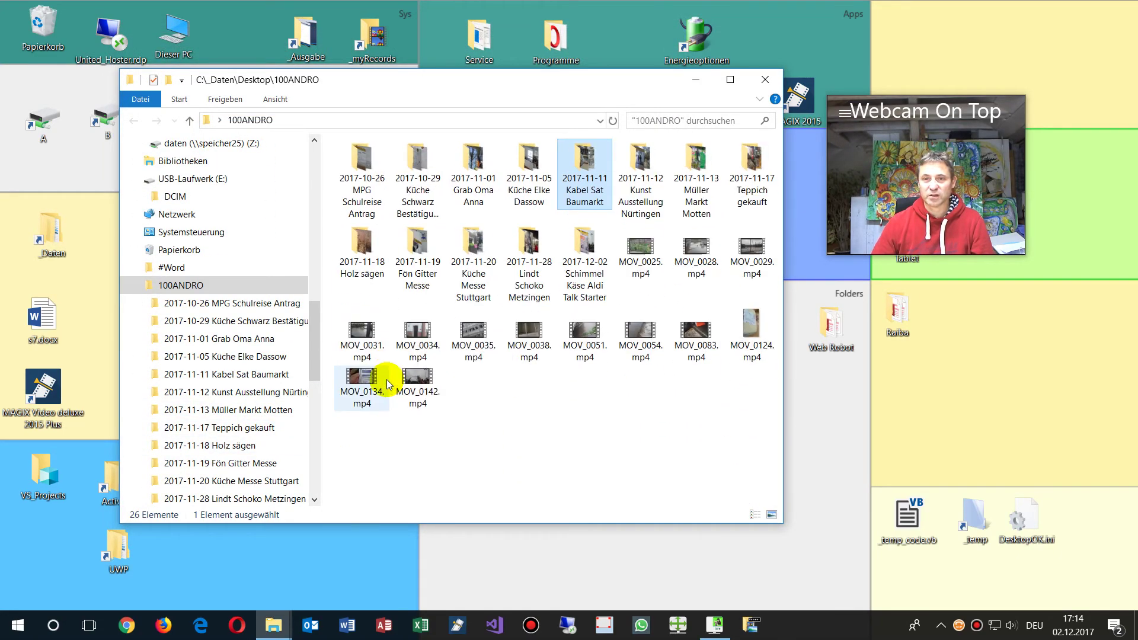
pyautogui.keyDown('ctrl'); pyautogui.scroll(2, 387, 382); pyautogui.keyUp('ctrl')
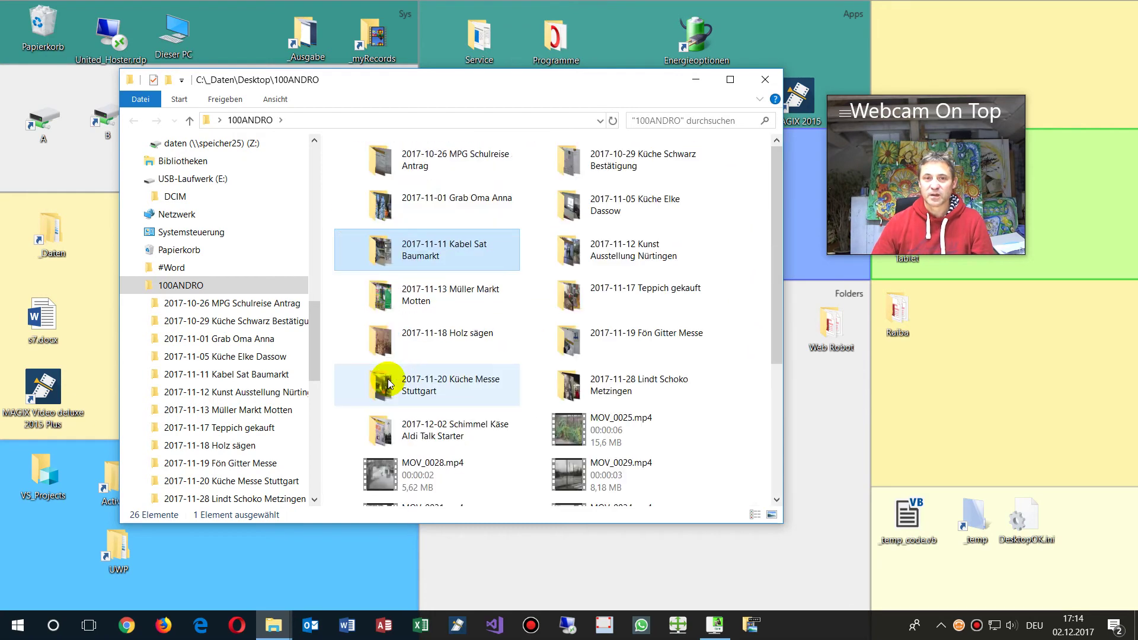
pyautogui.keyDown('ctrl'); pyautogui.scroll(2, 386, 382); pyautogui.keyUp('ctrl')
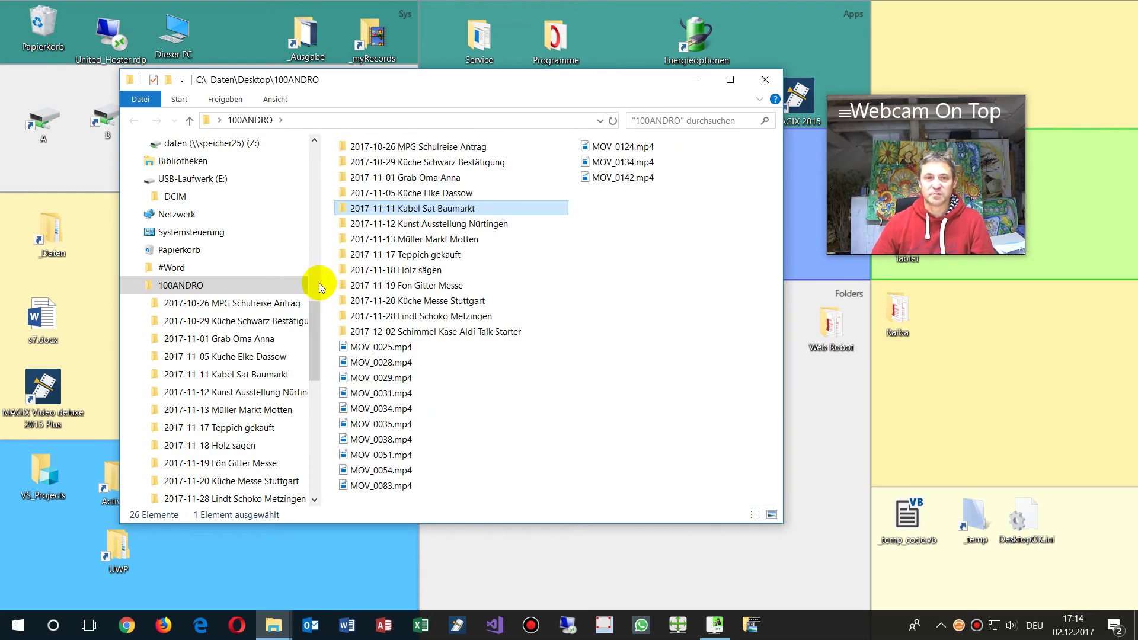
# Step: Browse the picture archive's year folders 2017, 2016, 2015 and 2014 to examine their dated subfolders
pyautogui.moveTo(314, 297); pyautogui.dragTo(316, 172)
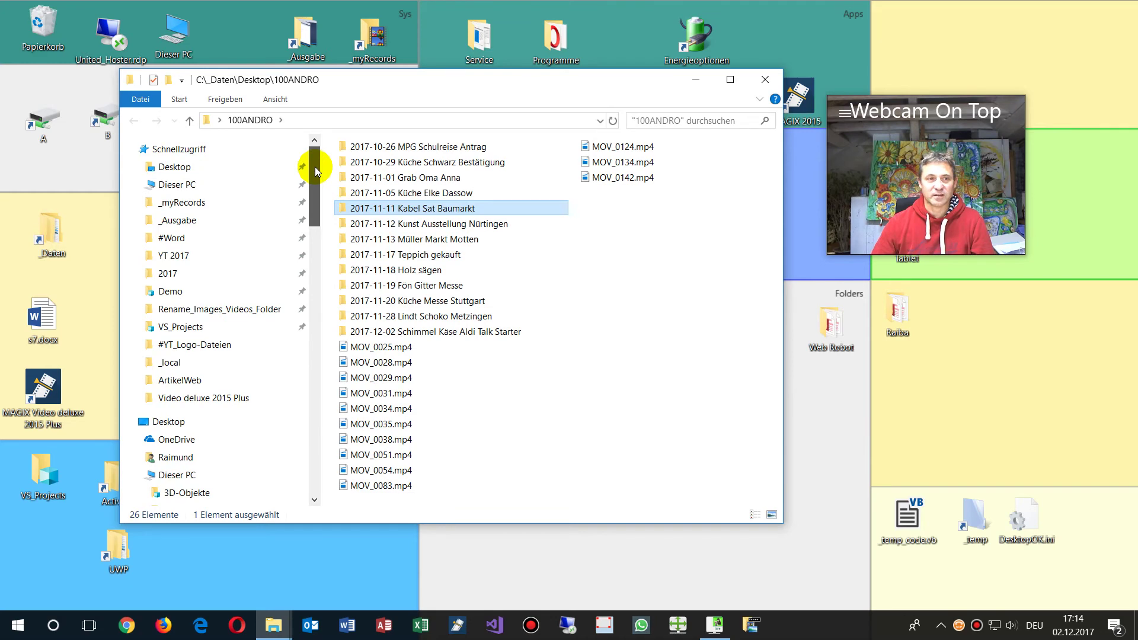
pyautogui.click(190, 278)
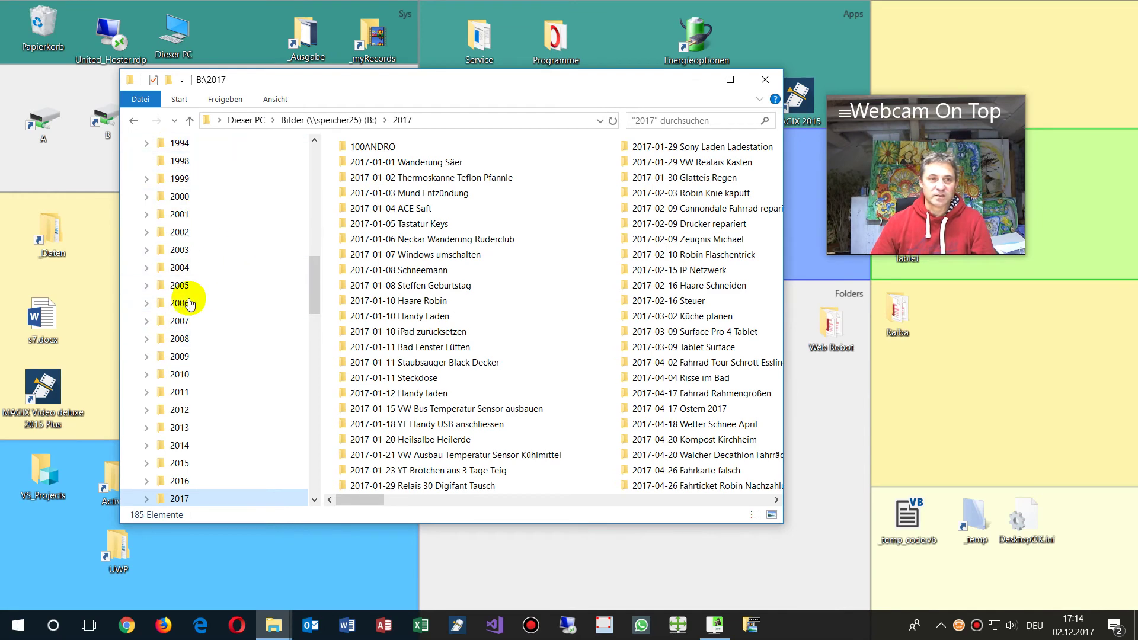
pyautogui.click(180, 481)
pyautogui.click(179, 464)
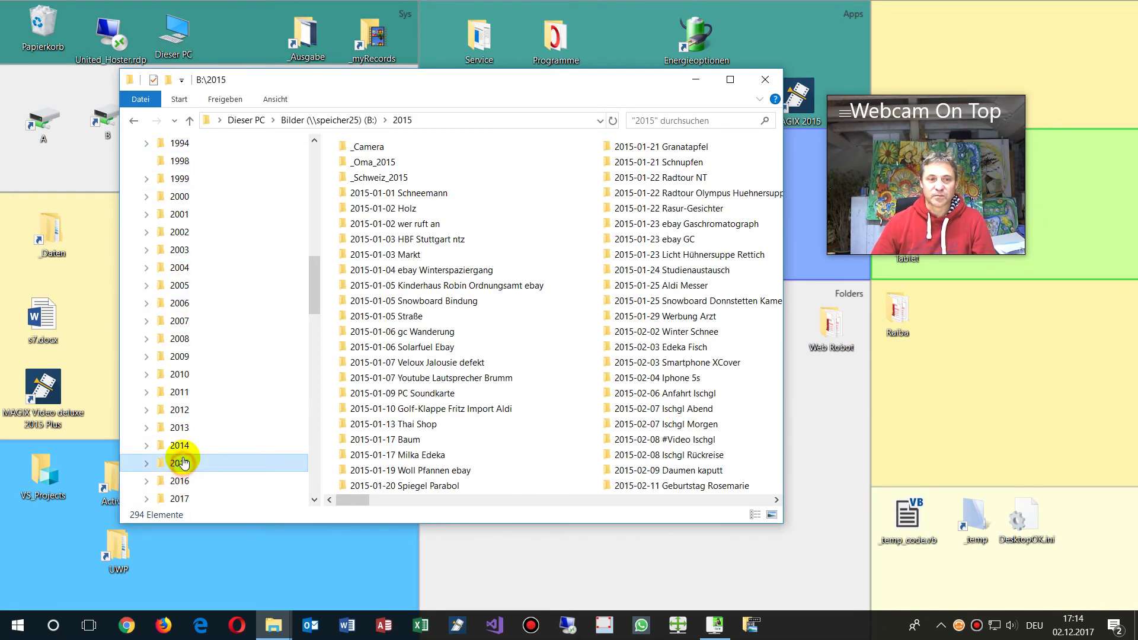
pyautogui.click(179, 446)
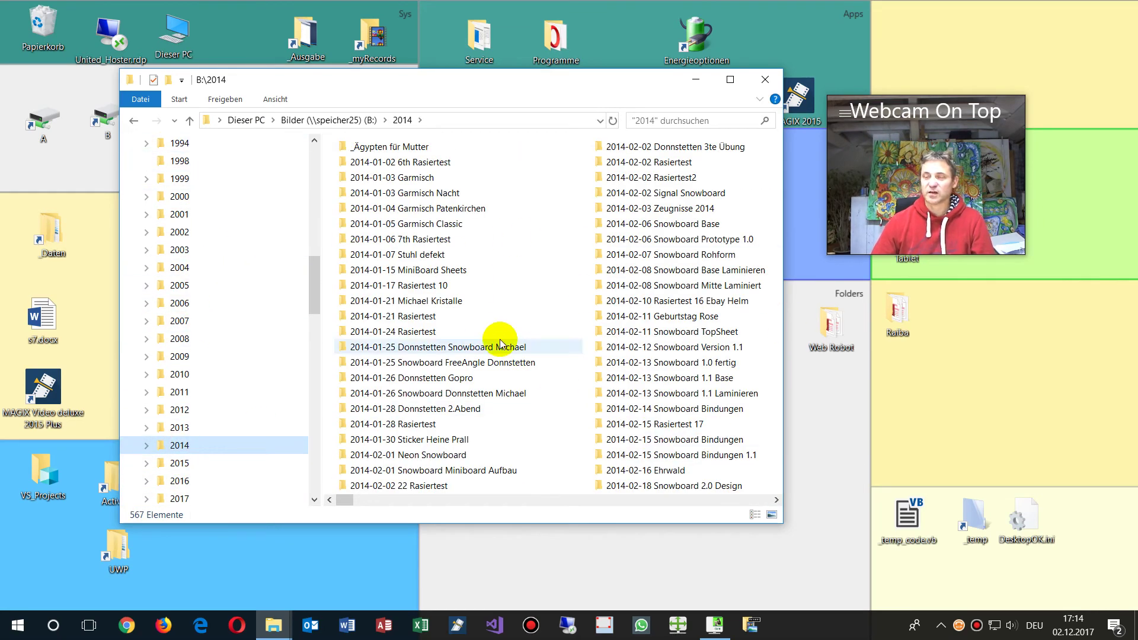
pyautogui.moveTo(500, 343)
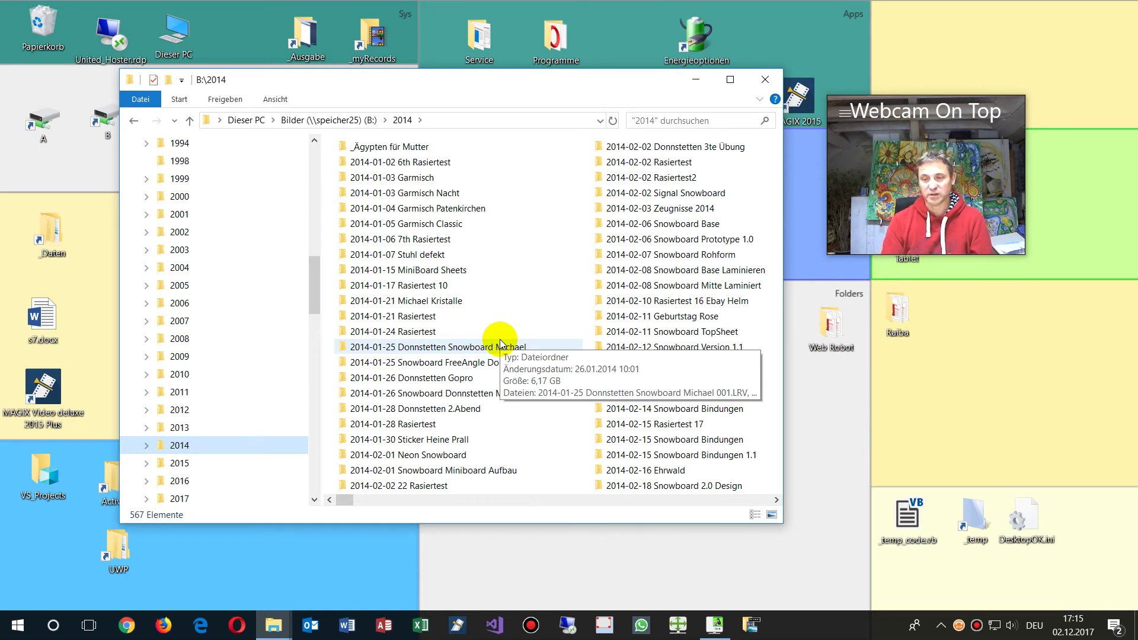
# Step: Search Windows for "stor" and open the Microsoft Store
pyautogui.click(808, 495)
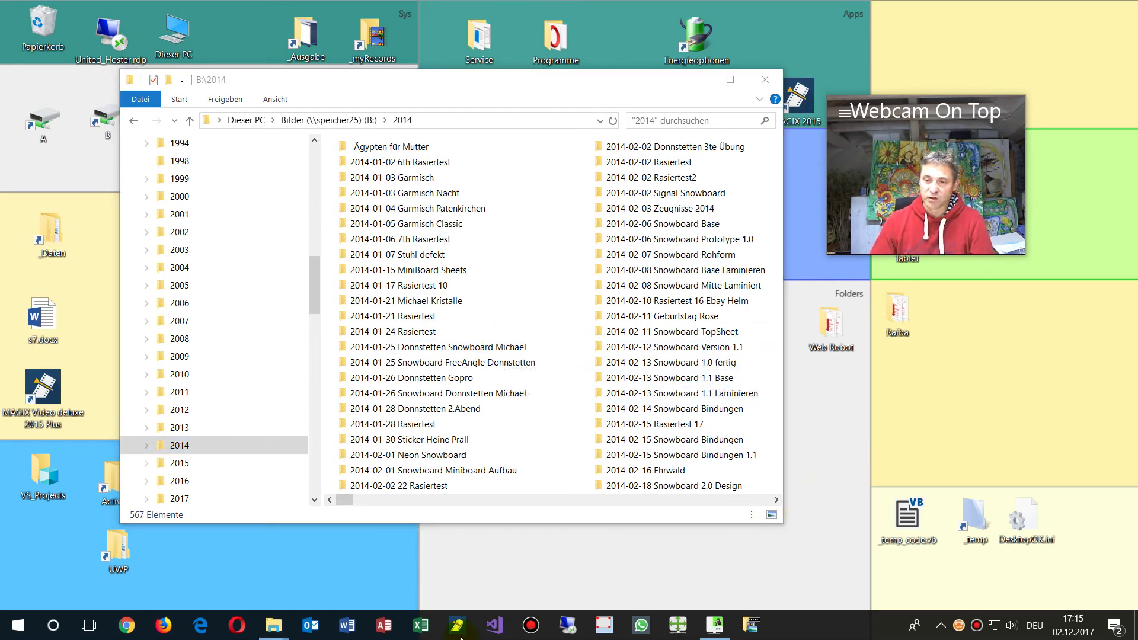
pyautogui.click(66, 624)
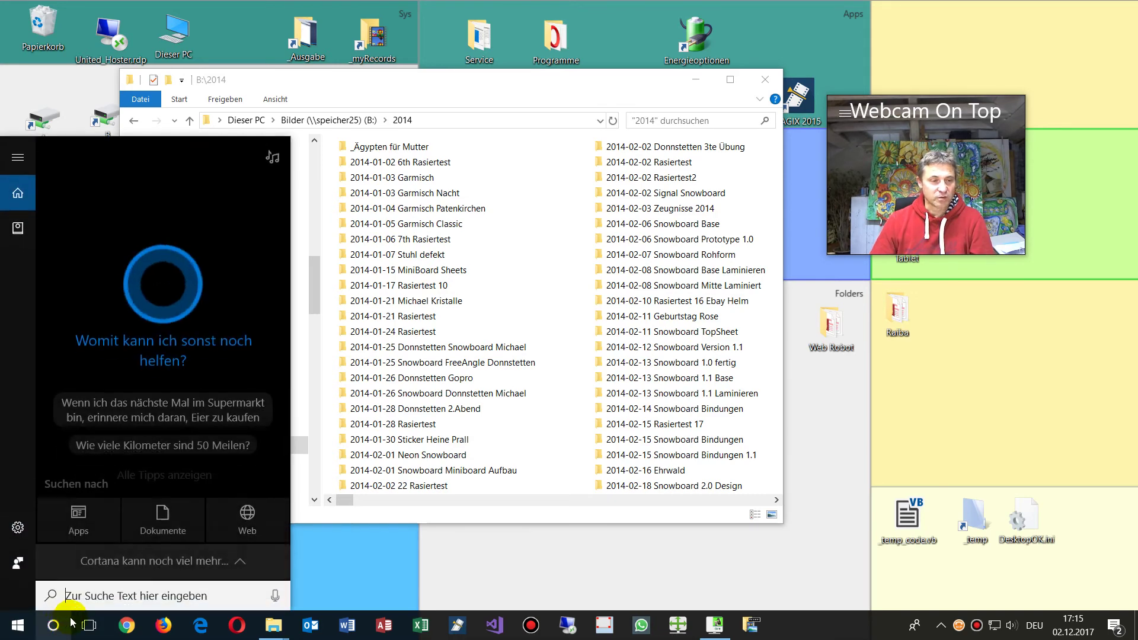
pyautogui.write('sto')
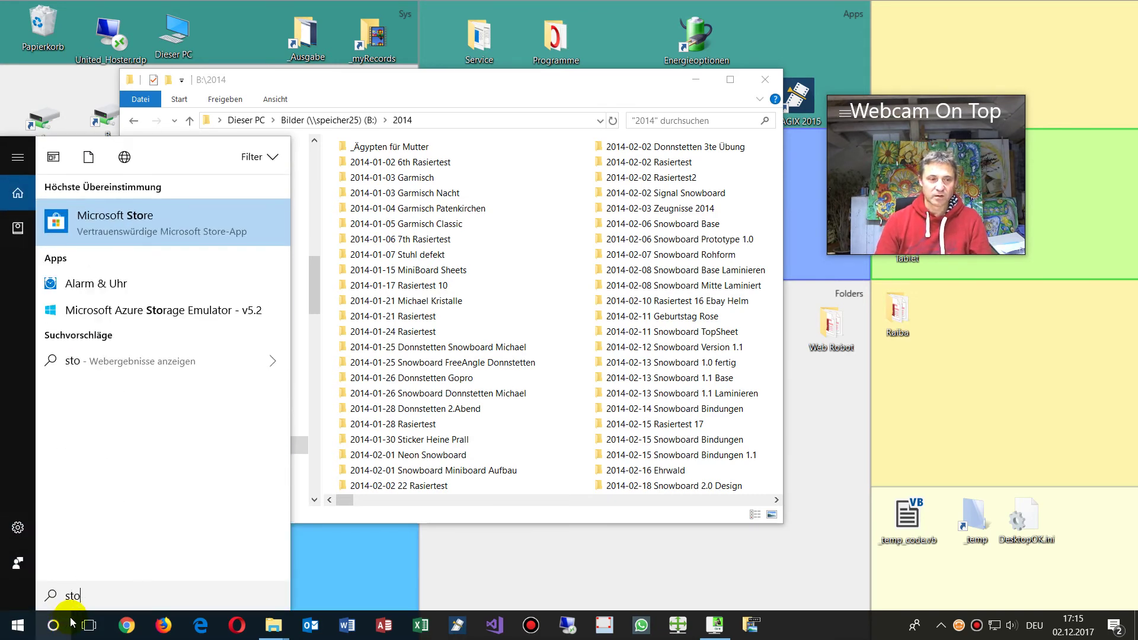
pyautogui.write('r')
pyautogui.click(147, 228)
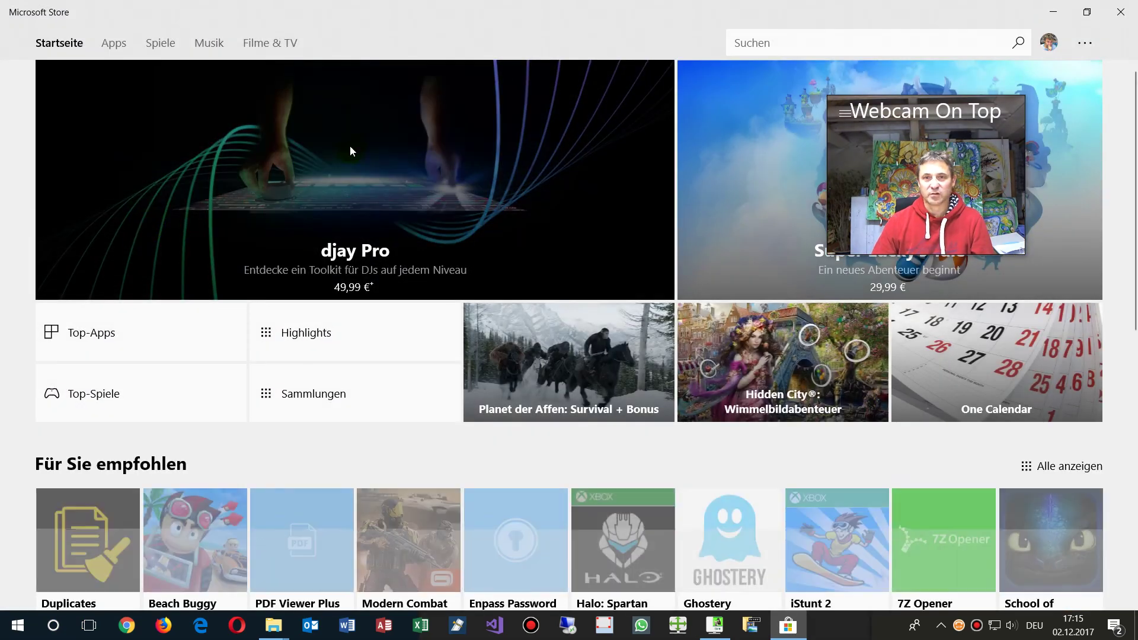
# Step: Search the store for "rename photo" and close the webcam overlay
pyautogui.click(750, 45)
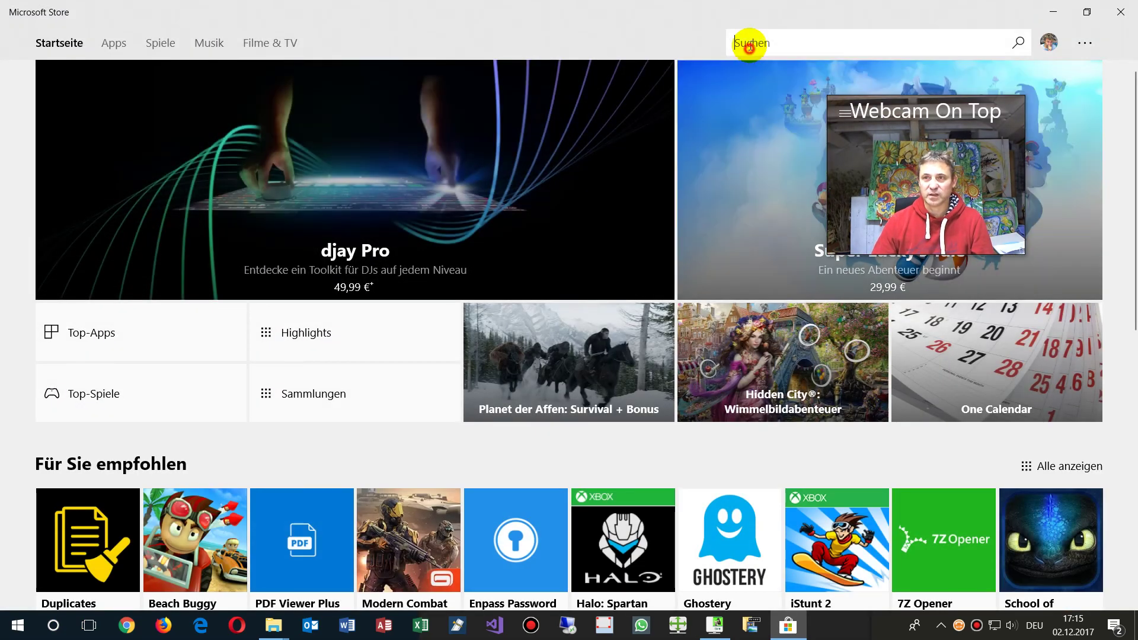
pyautogui.write('rename photos')
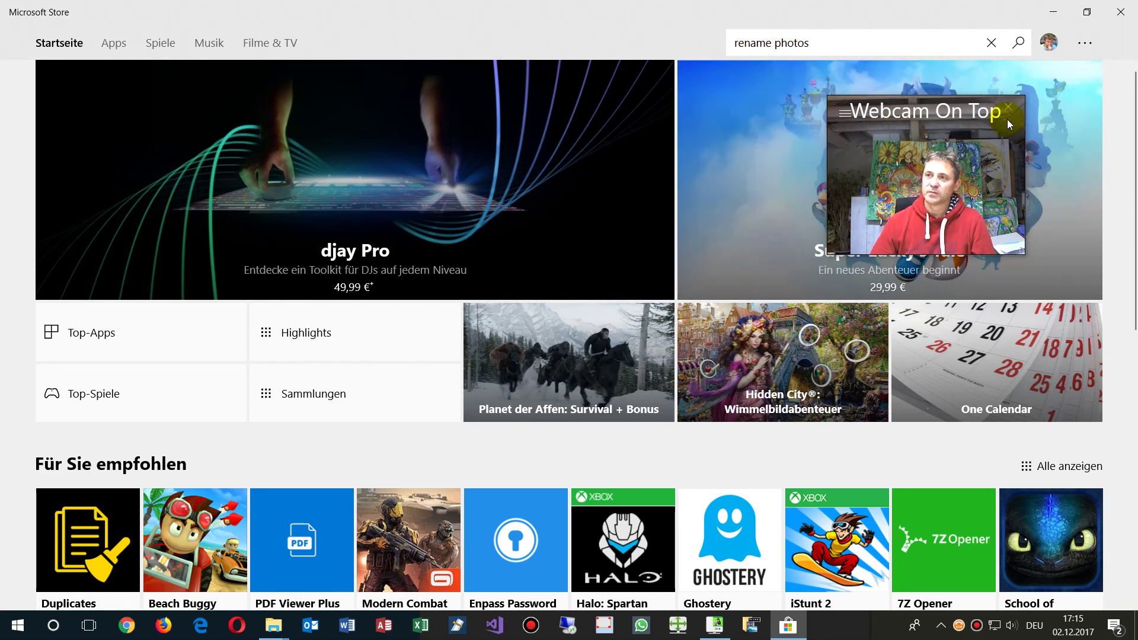
pyautogui.click(1008, 111)
pyautogui.click(829, 41)
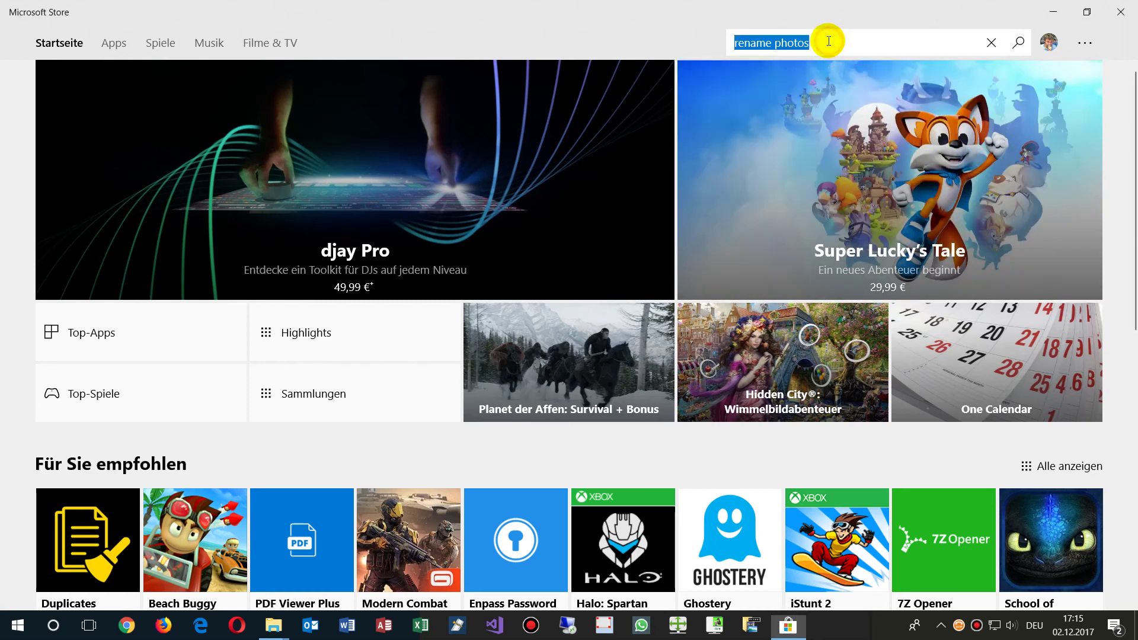
pyautogui.click(829, 41)
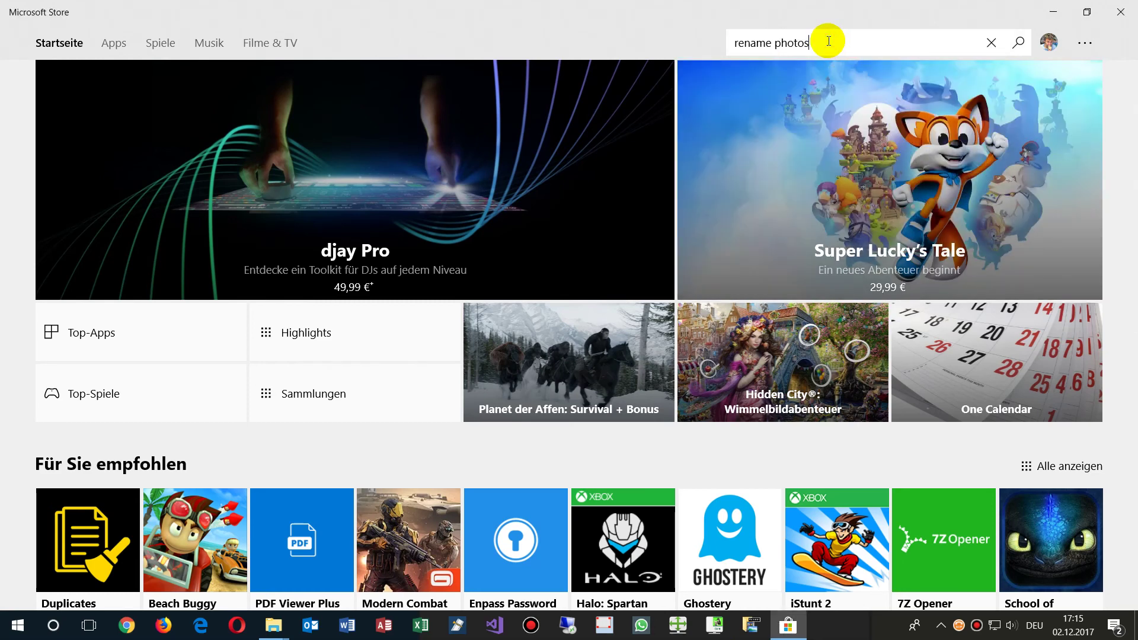
pyautogui.press('Return')
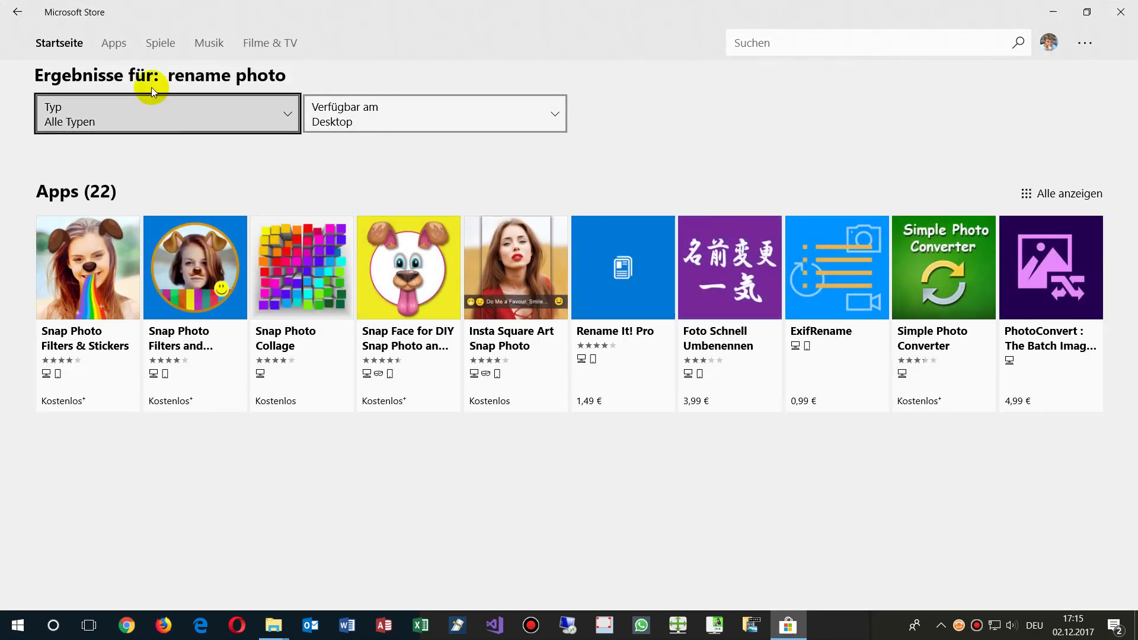
# Step: Show all app results and open the product page of Rename Photos Videos Folder
pyautogui.click(1076, 193)
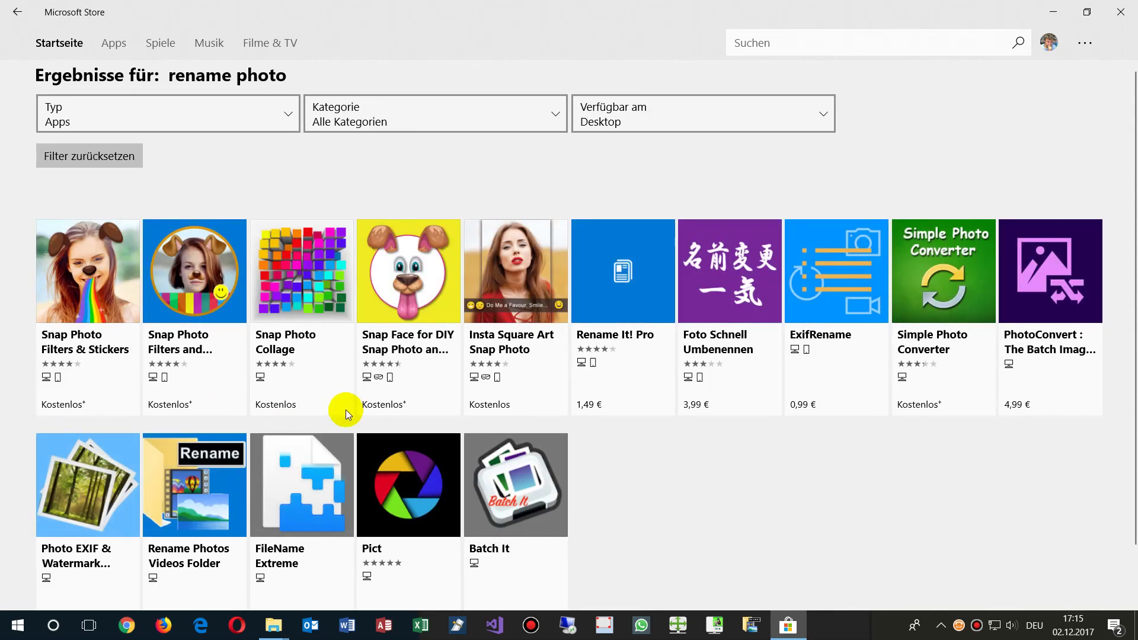
pyautogui.click(184, 496)
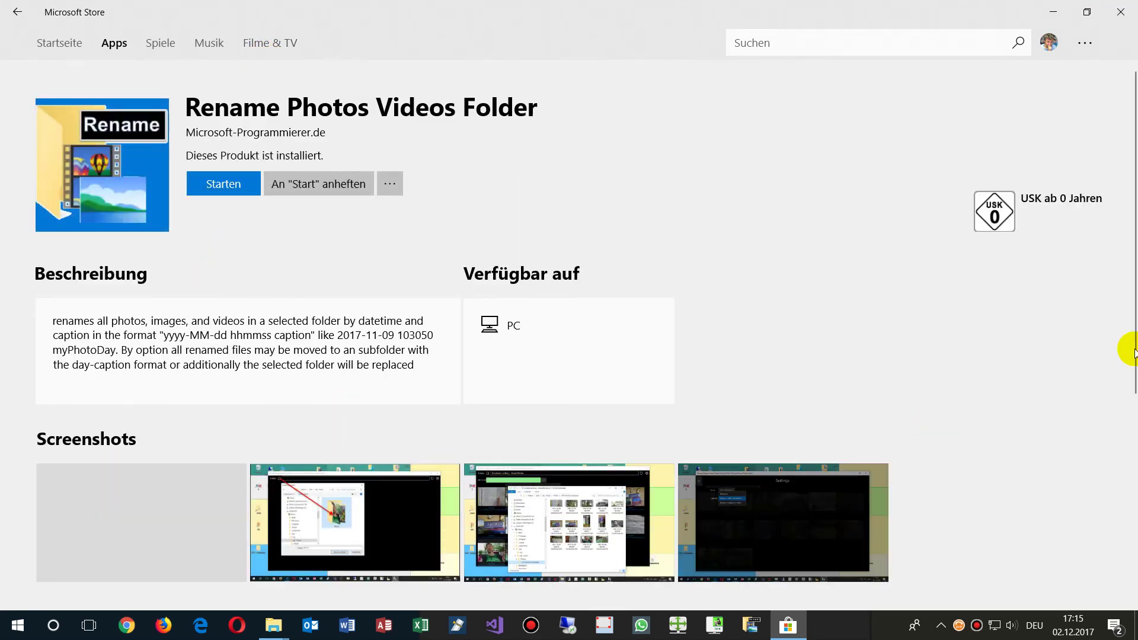
pyautogui.click(846, 638)
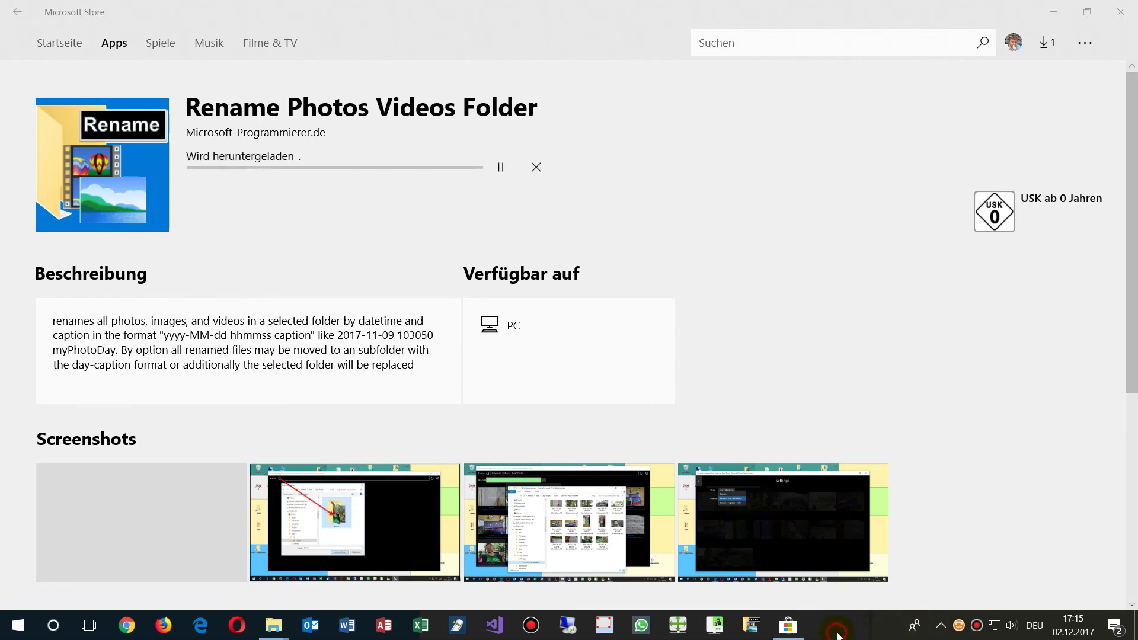